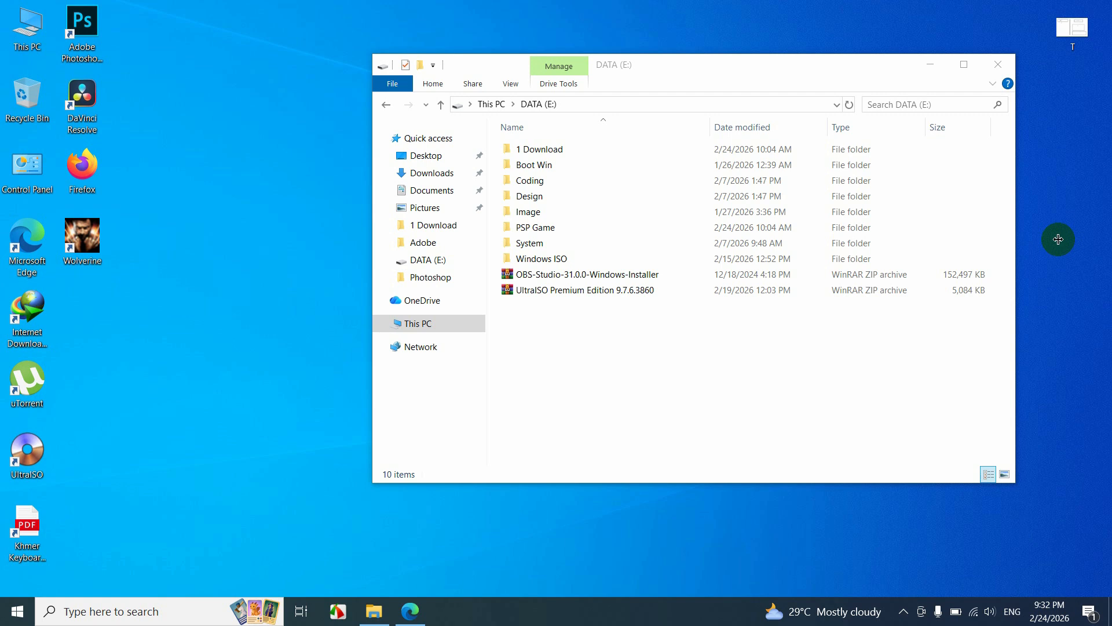
Switch to Microsoft Edge to view the OBS Studio download page at studio-obs.net, then return to the DATA (E:) folder.
left_click_drag(741, 68, 753, 79)
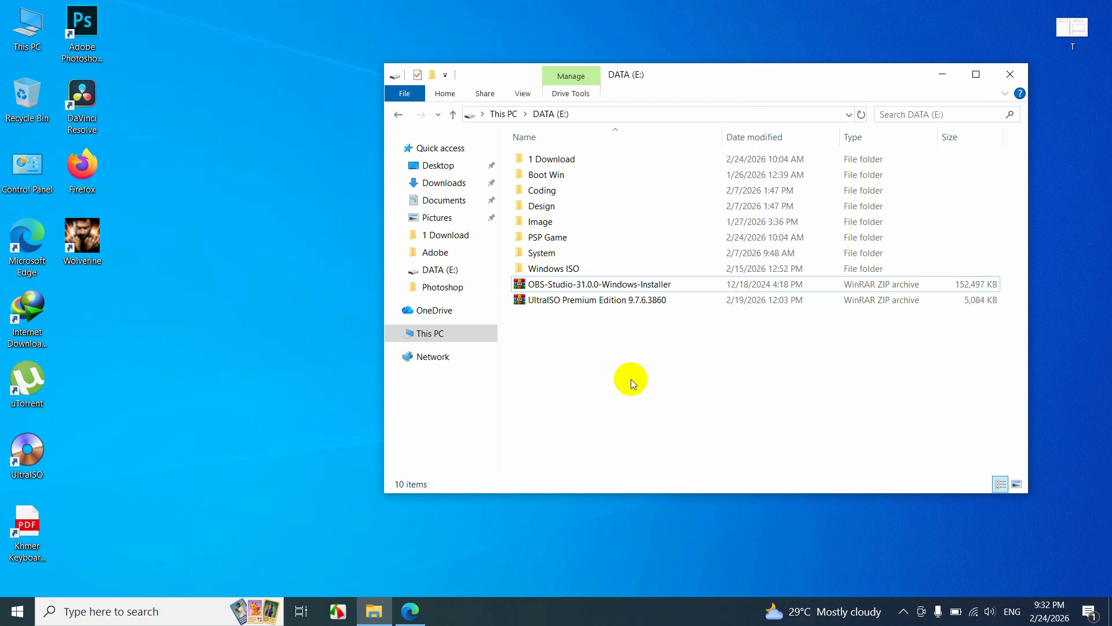
left_click(410, 611)
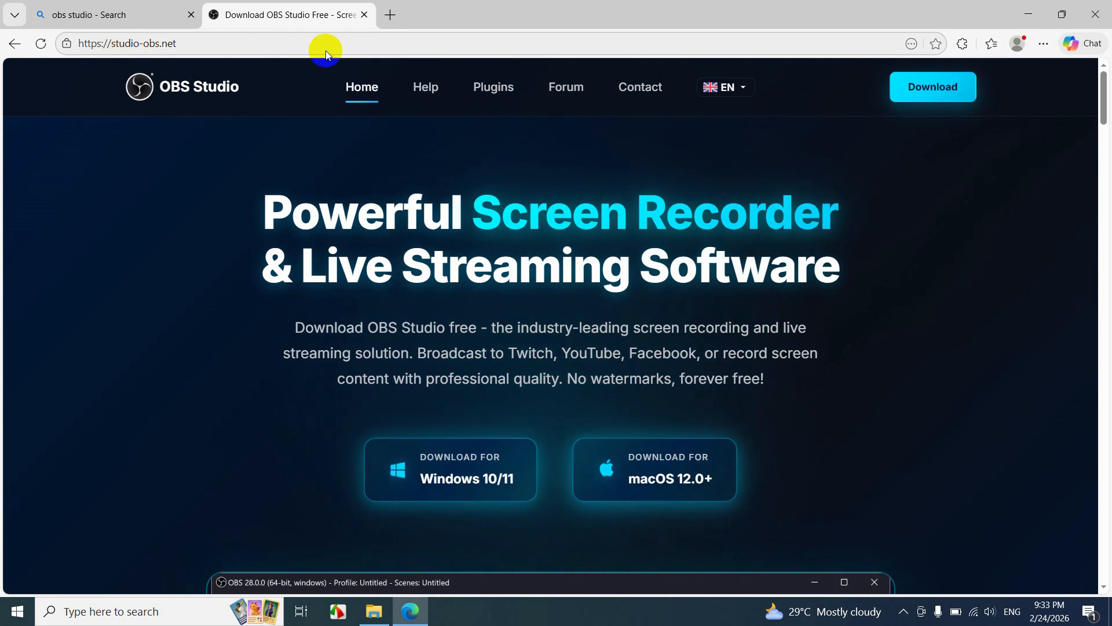
scroll(588, 223, "down", 4)
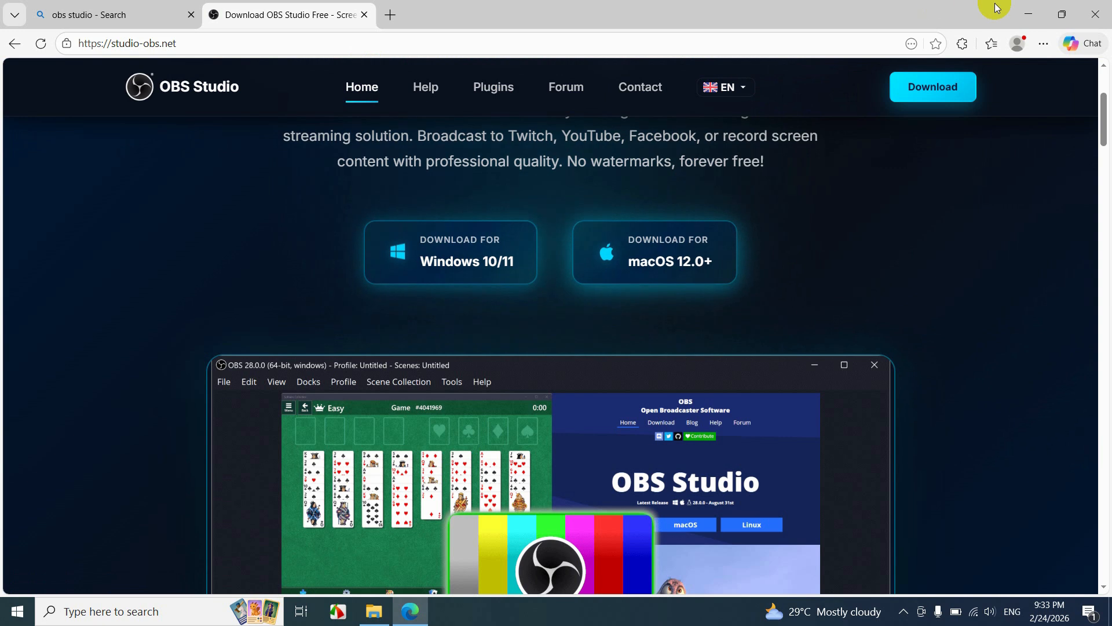
left_click(1028, 14)
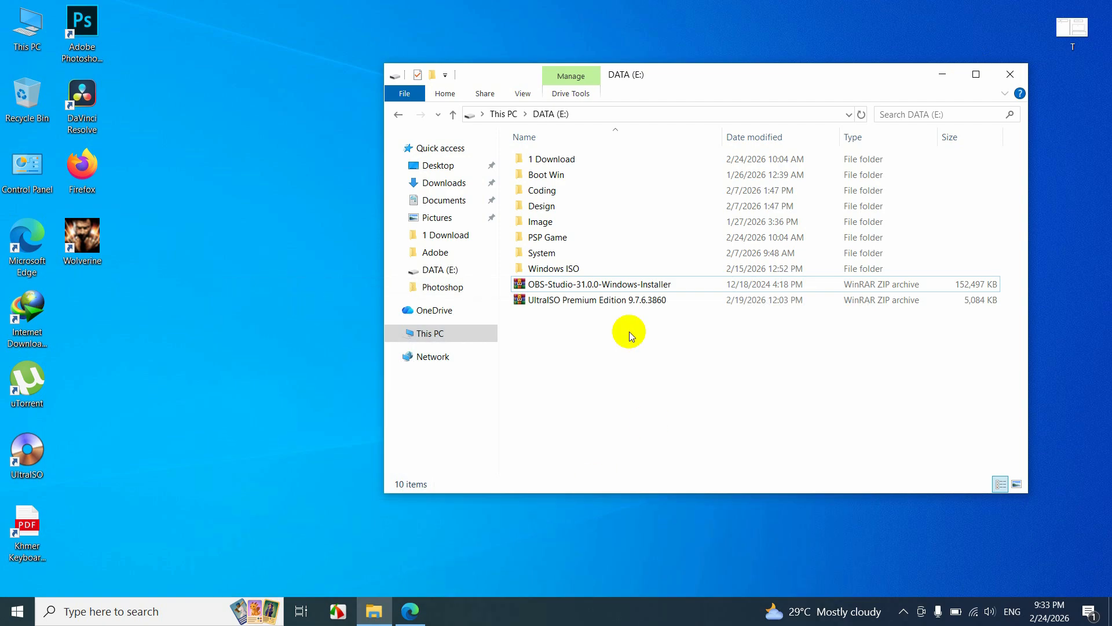
Open the OBS-Studio-31.0.0-Windows-Installer archive in WinRAR and run the installer inside it.
left_click(596, 284)
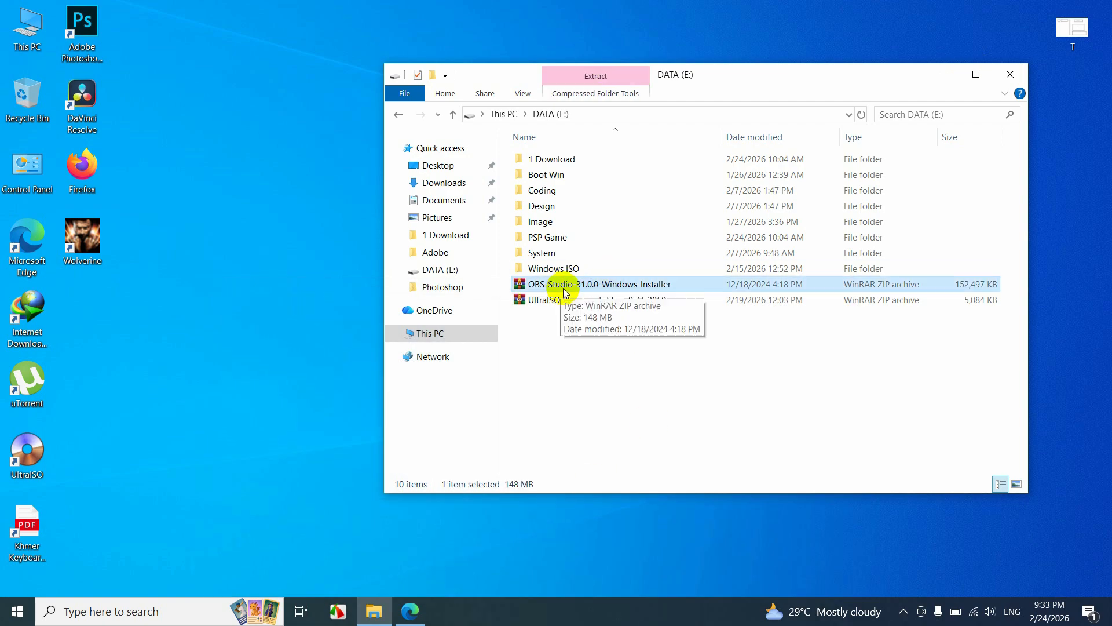
double_click(634, 286)
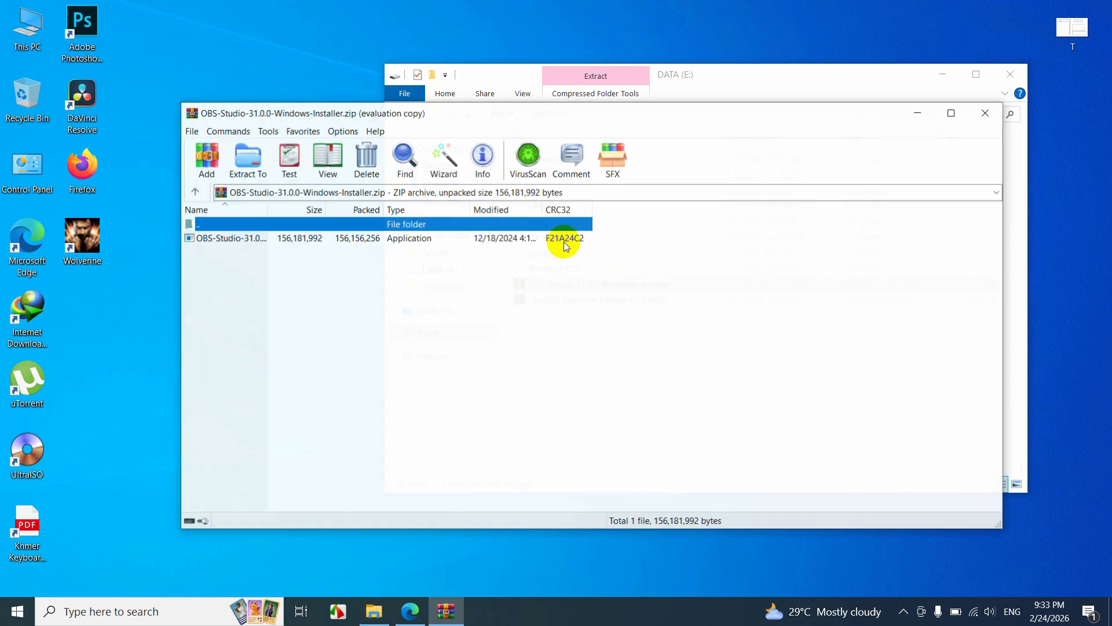
left_click(207, 242)
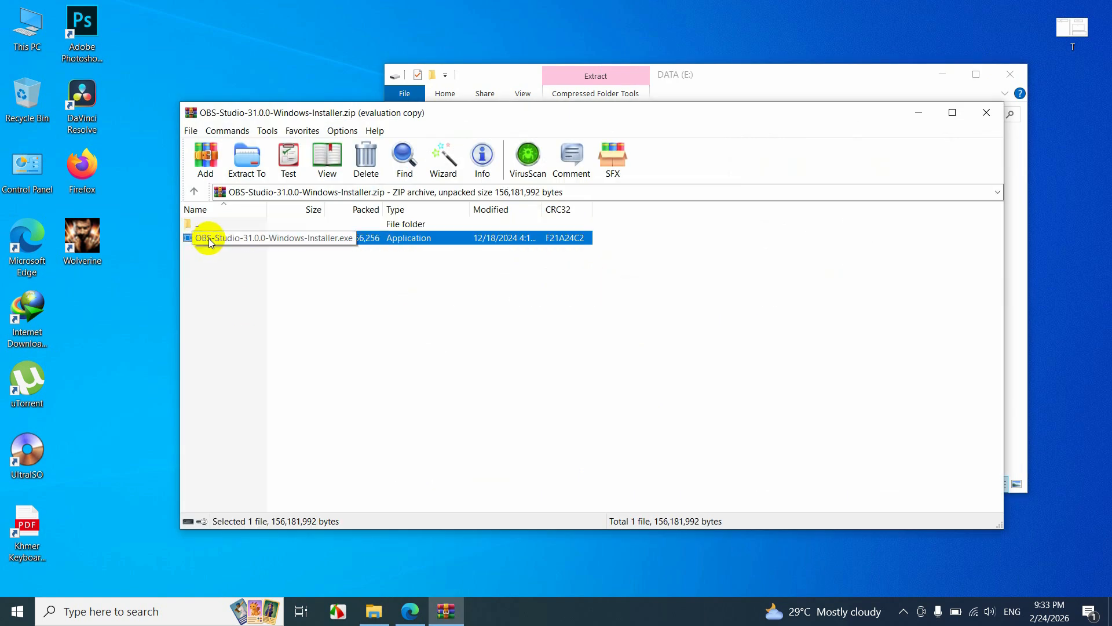
double_click(251, 246)
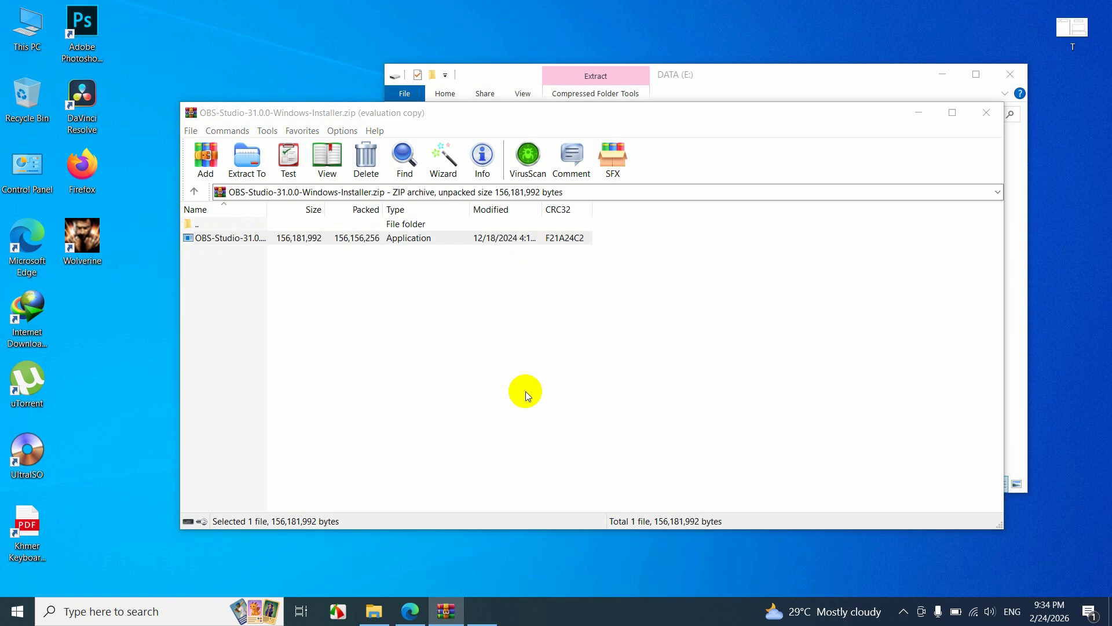
Install OBS Studio 31.0 with the default setup options and finish with Launch OBS Studio 31.0 enabled.
left_click(640, 422)
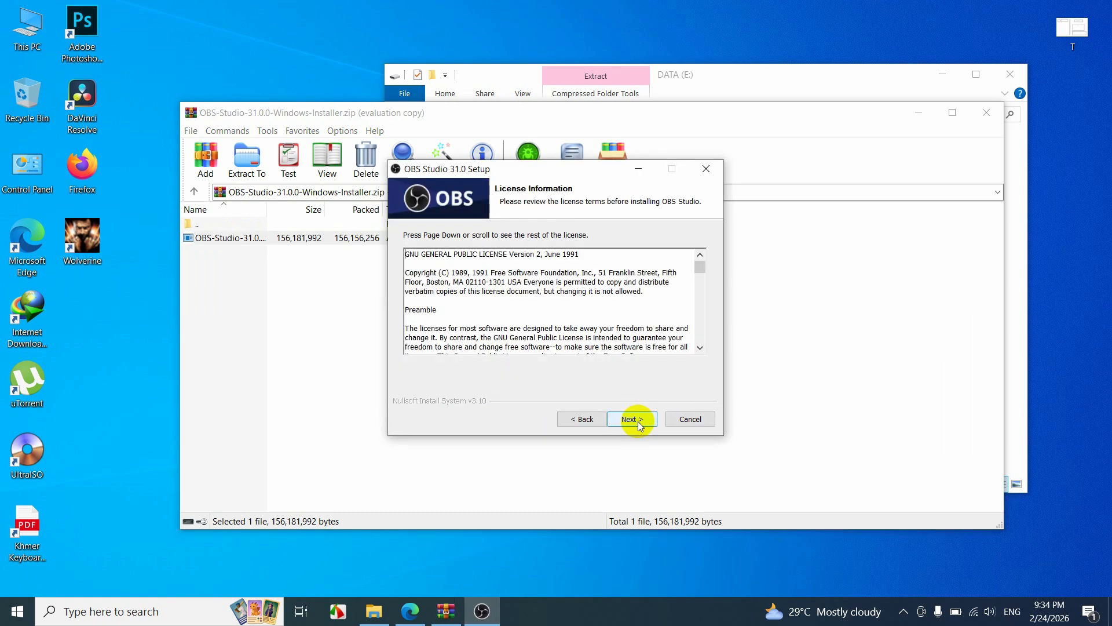
left_click(639, 421)
left_click(638, 421)
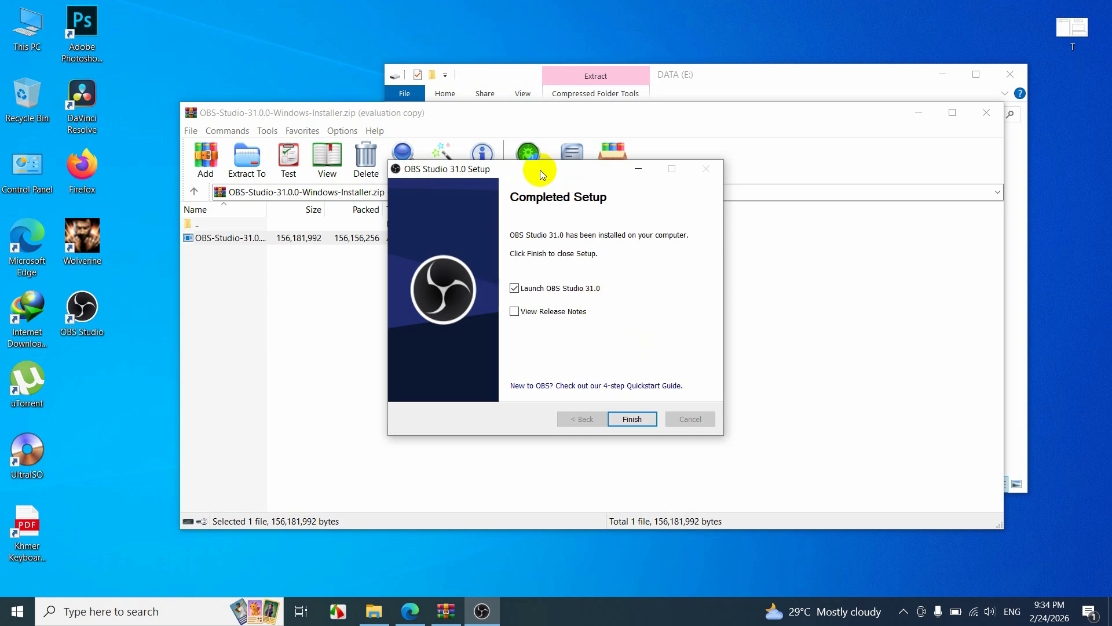
left_click_drag(541, 166, 555, 194)
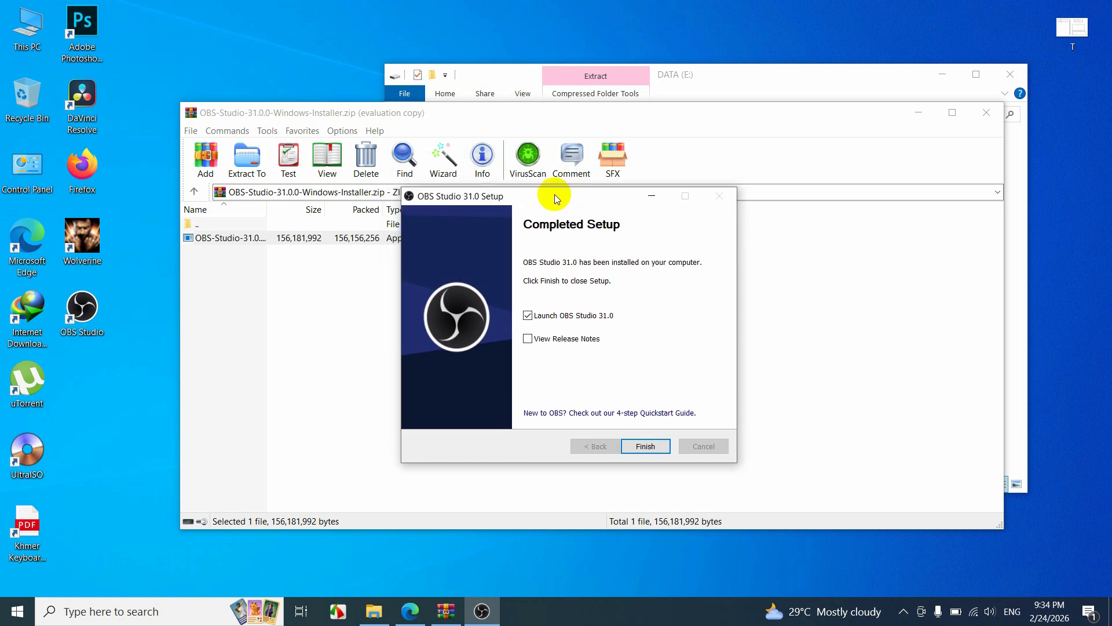
left_click(536, 320)
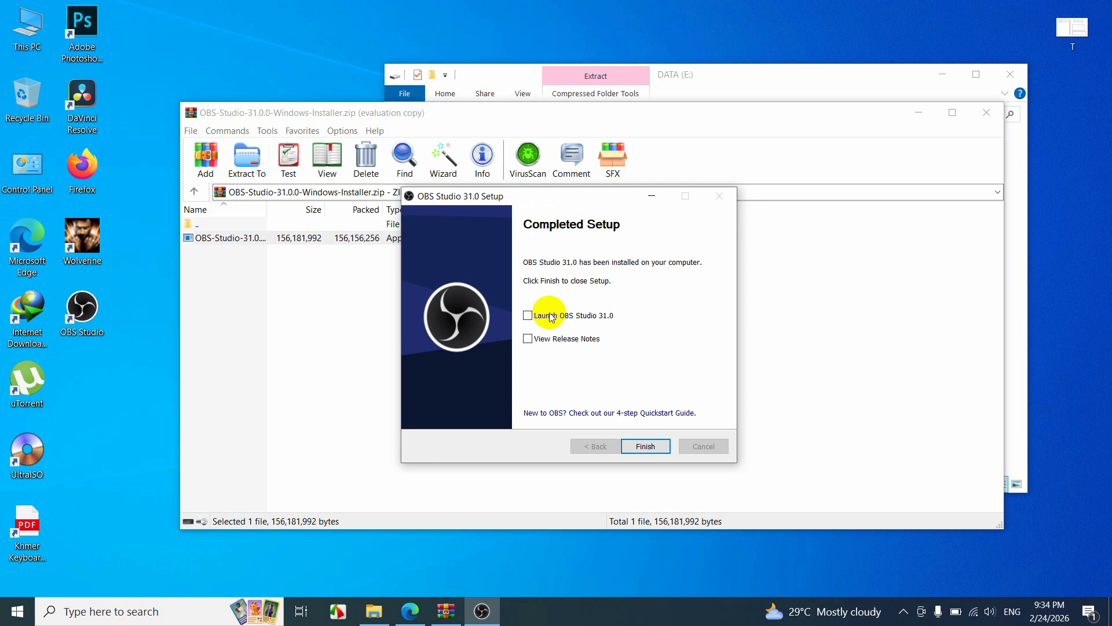
left_click(528, 315)
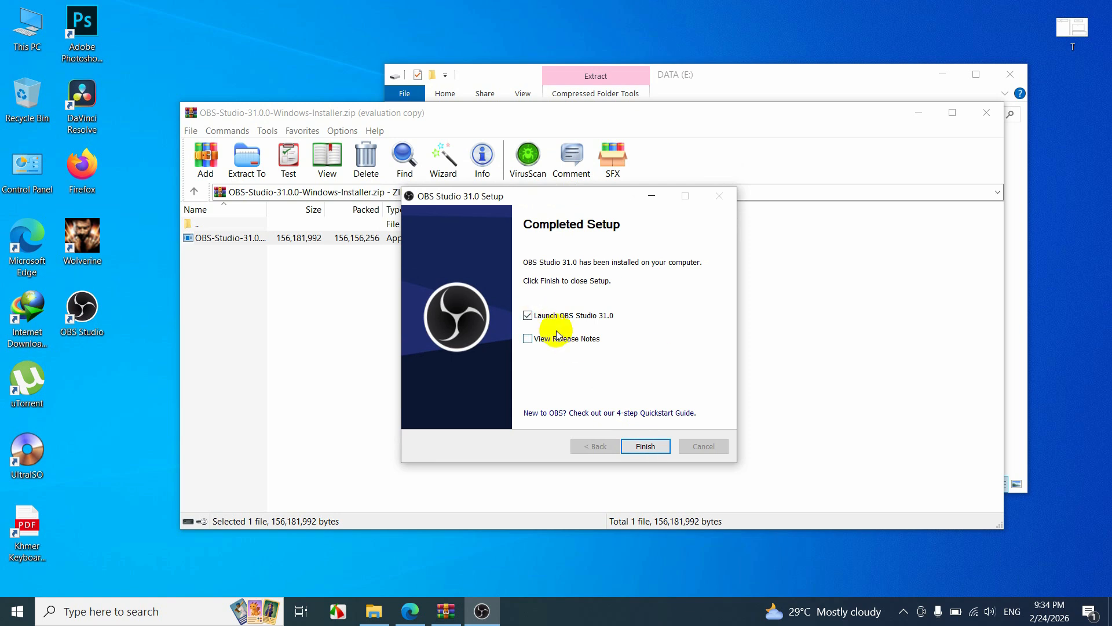
left_click(644, 445)
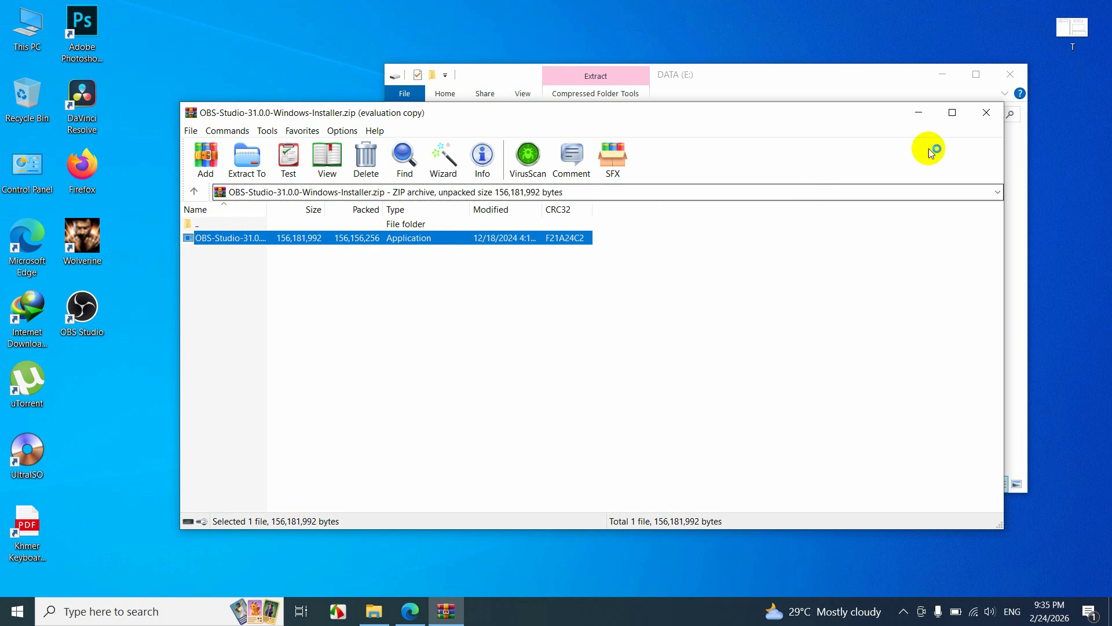
Close the WinRAR archive and the DATA (E:) folder window, and refresh the desktop.
left_click_drag(839, 114, 756, 123)
left_click(900, 122)
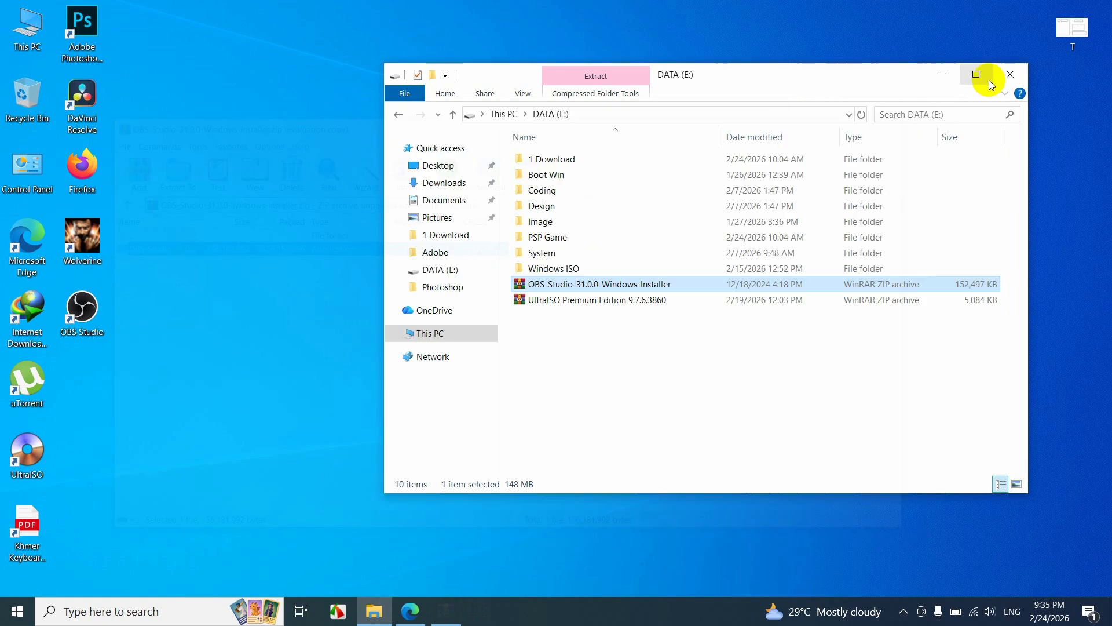
left_click(1010, 74)
right_click(872, 32)
right_click(873, 65)
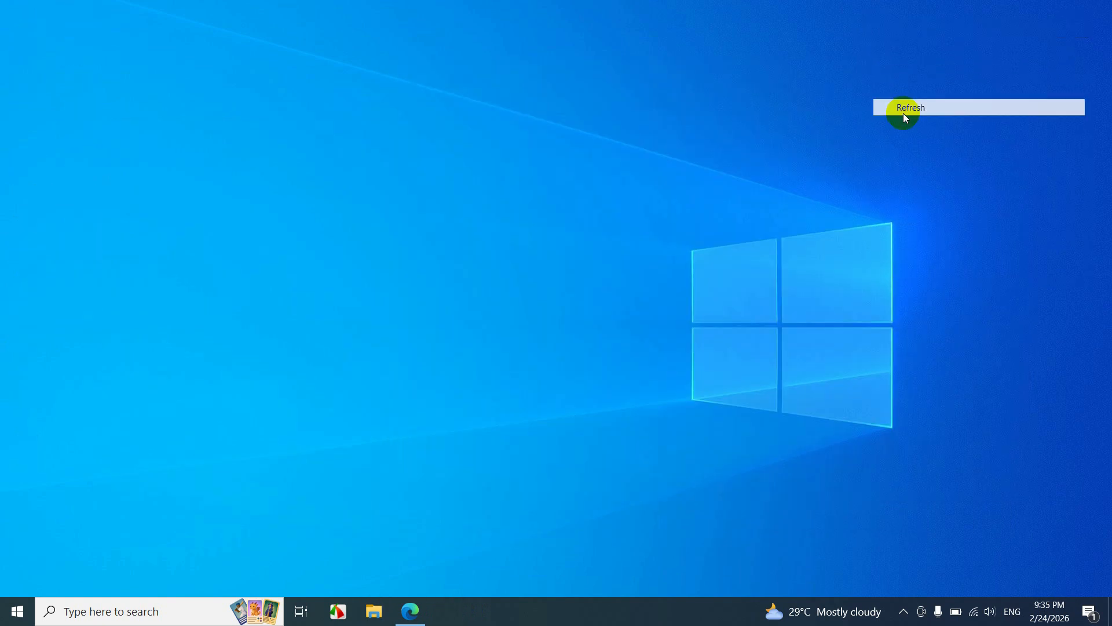
left_click(906, 110)
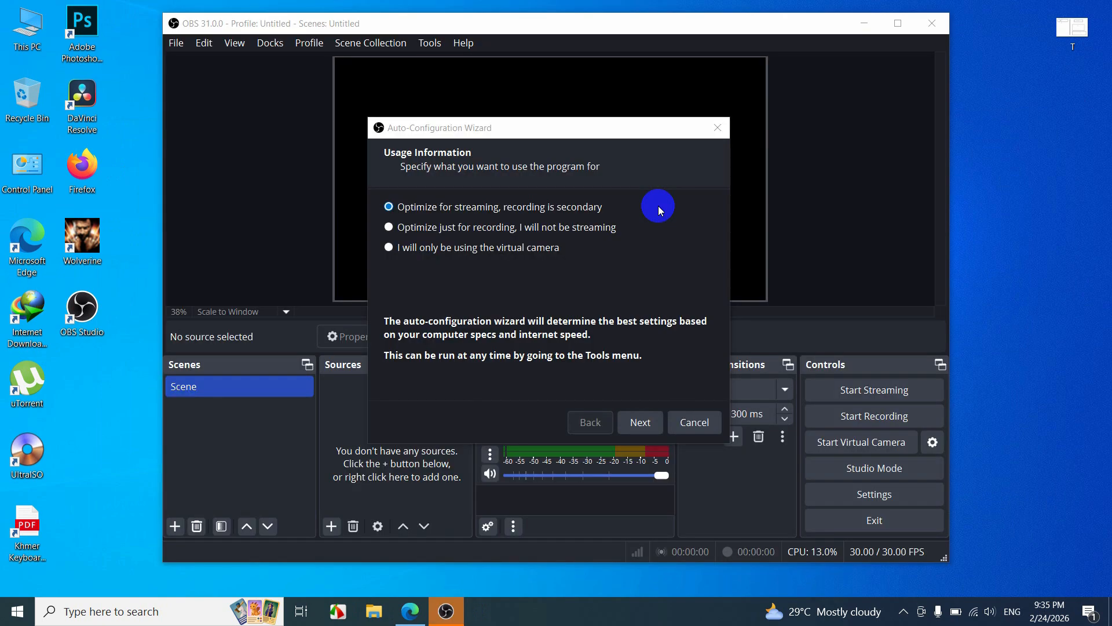
Skip the OBS Studio 32.0.4 update and set the Auto-Configuration Wizard to optimize just for recording.
left_click_drag(539, 128, 439, 116)
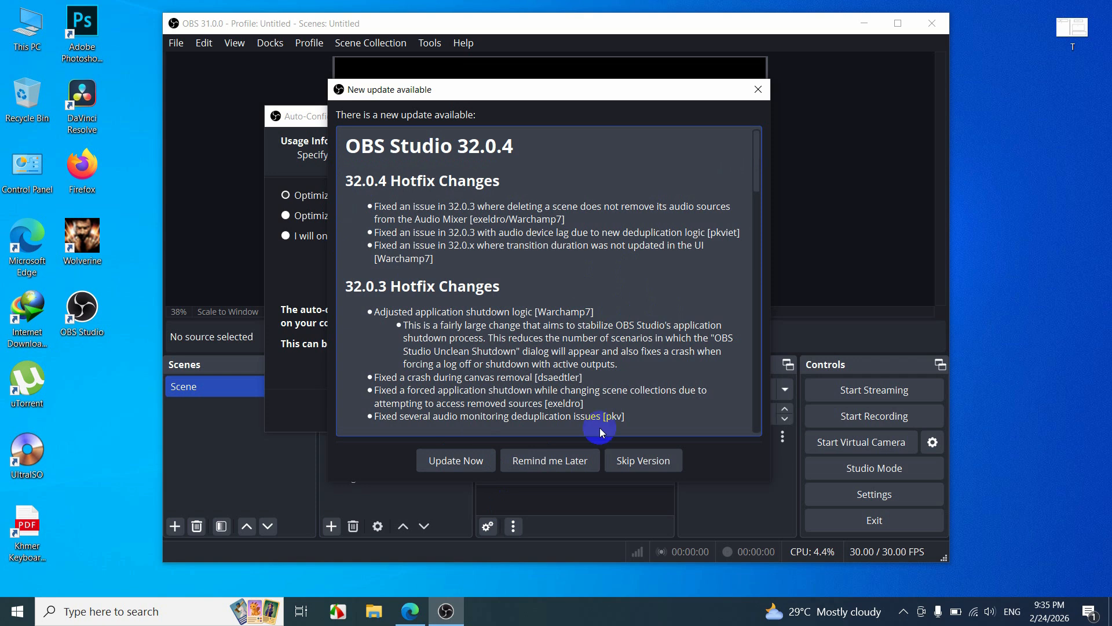
left_click(642, 464)
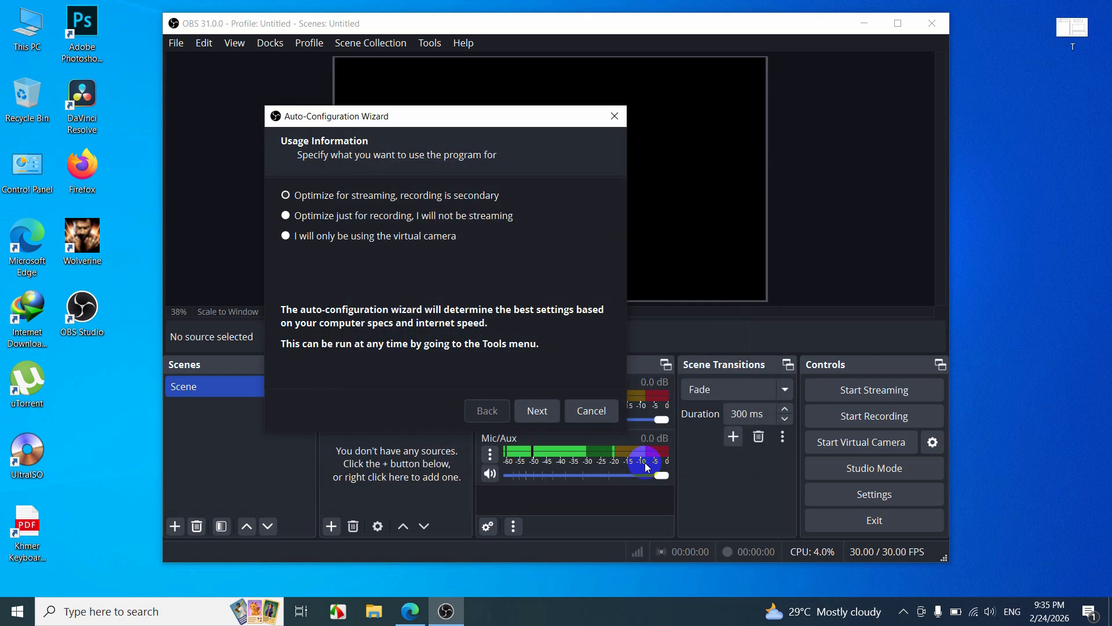
left_click_drag(435, 123, 414, 103)
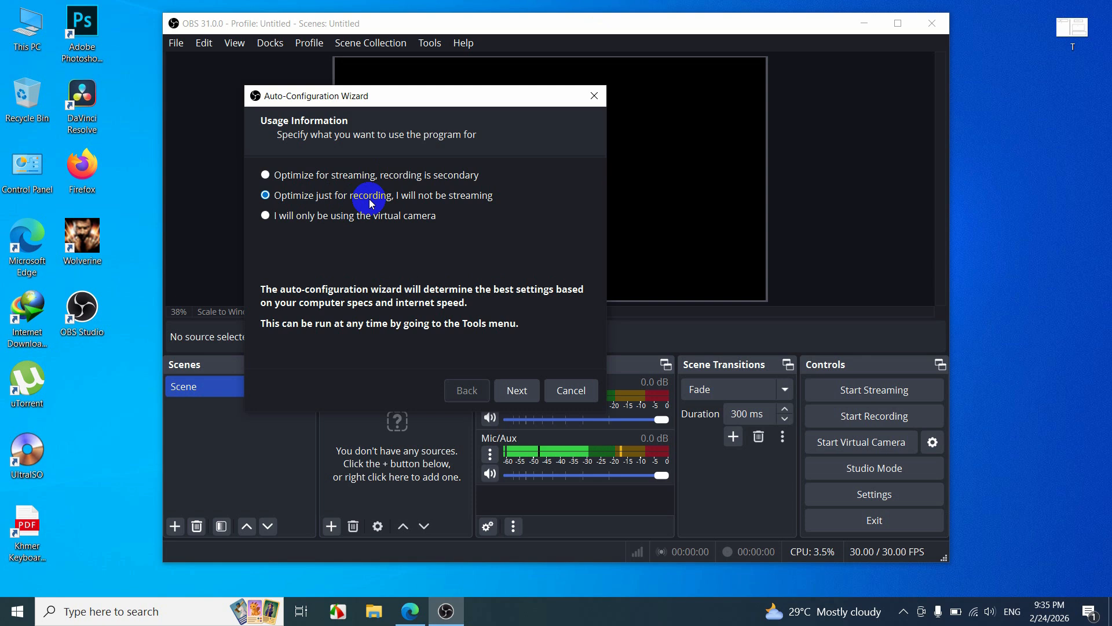
left_click(298, 226)
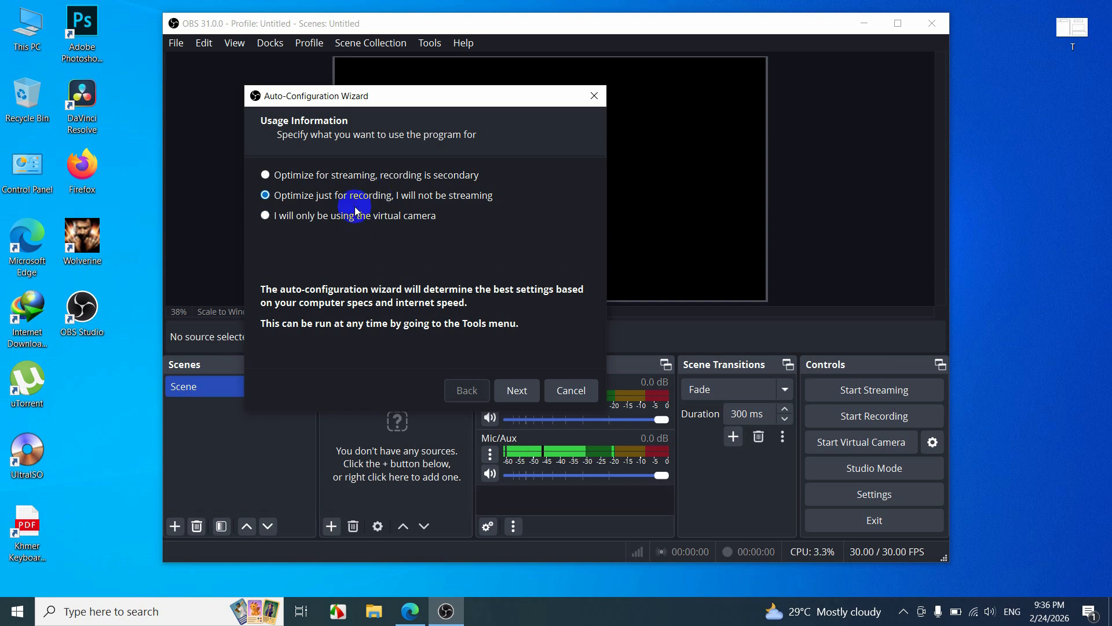
left_click(511, 392)
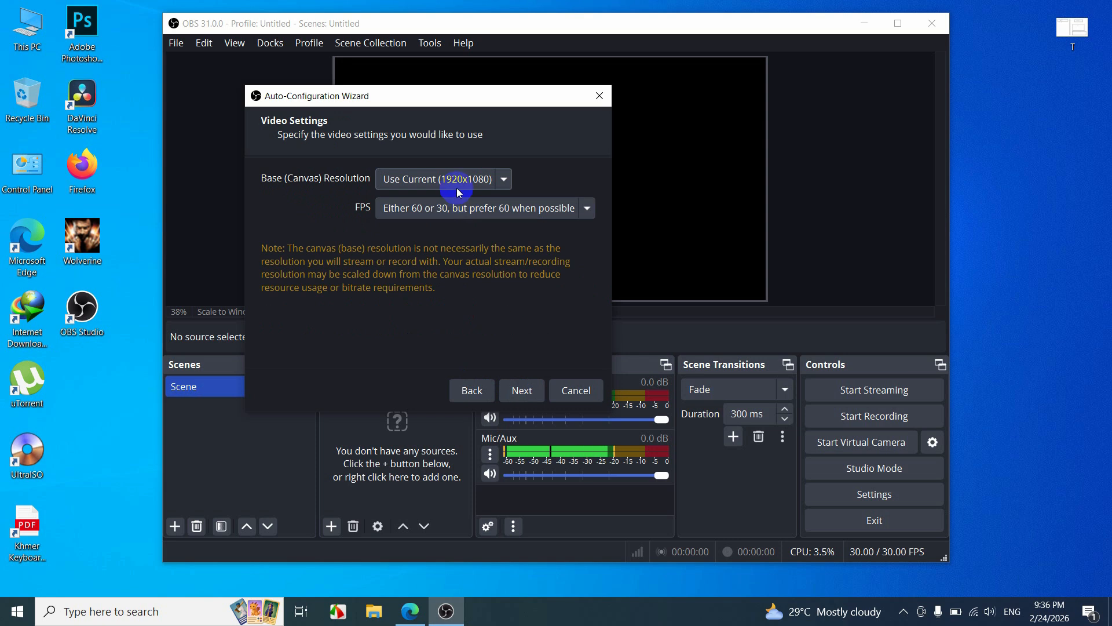
Keep the current 1920x1080 canvas, set FPS to "Either 60 or 30, but prefer high resolution", and complete the Auto-Configuration Wizard.
left_click(506, 180)
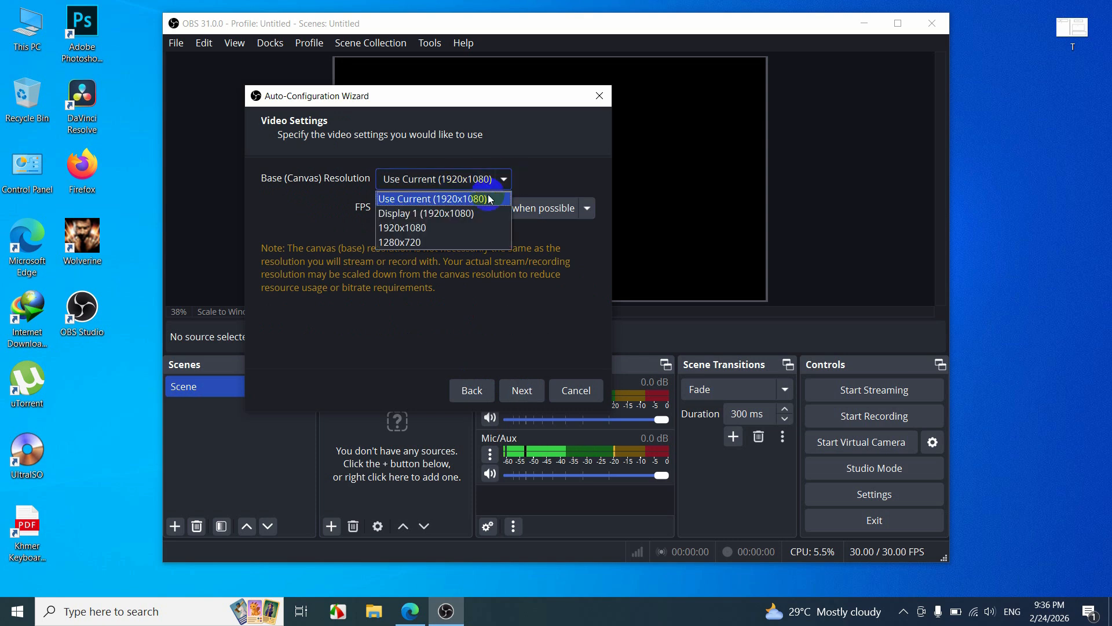
left_click(436, 197)
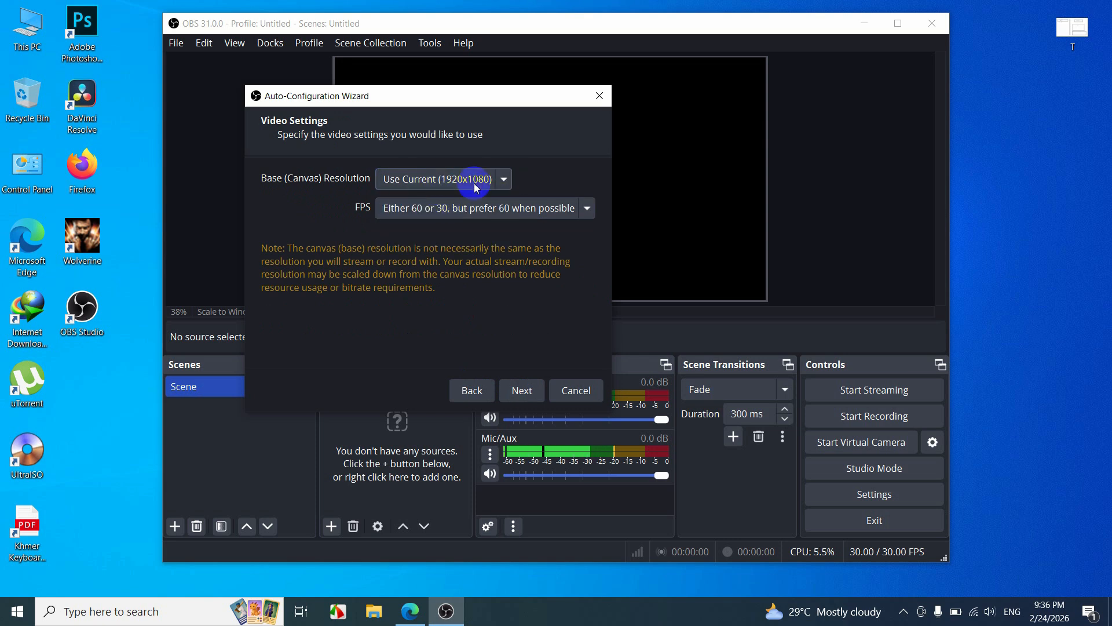
left_click(420, 212)
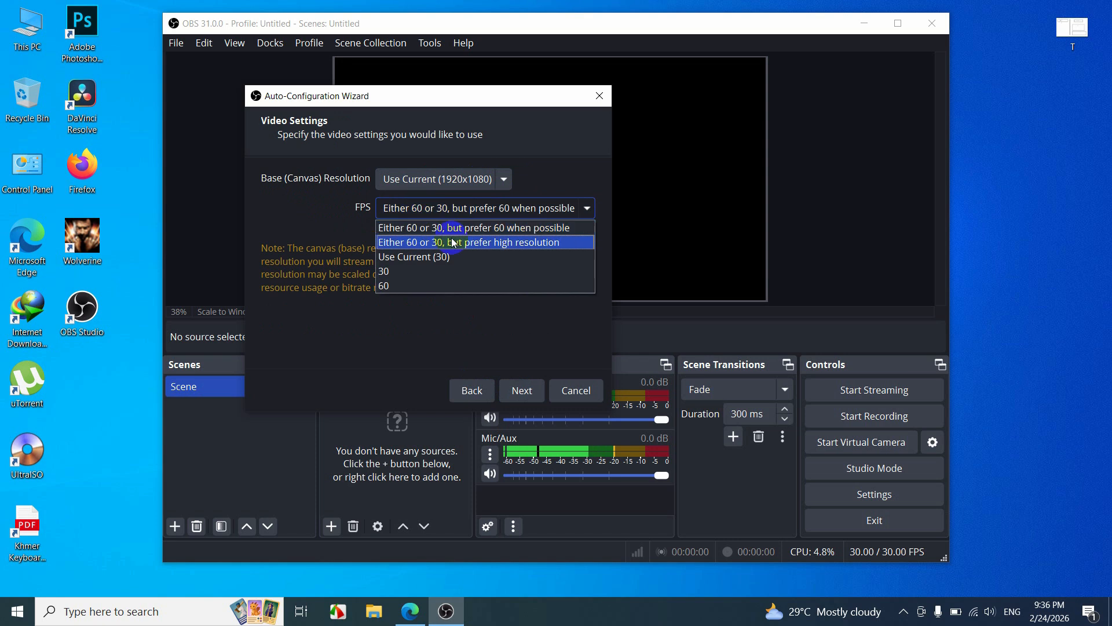
left_click(508, 243)
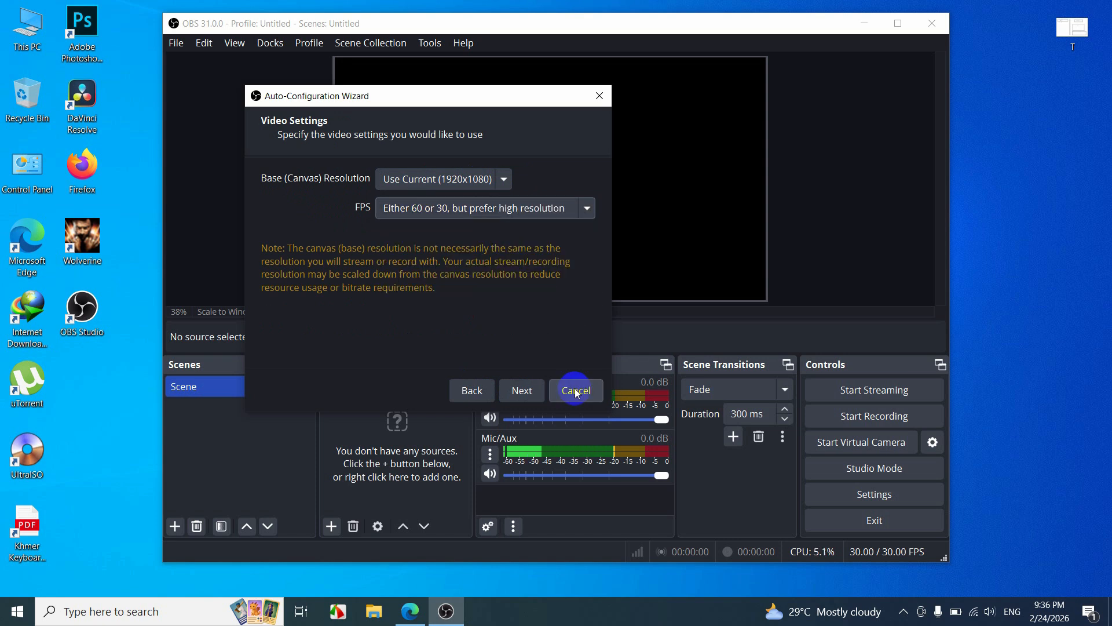
left_click(522, 390)
left_click(499, 390)
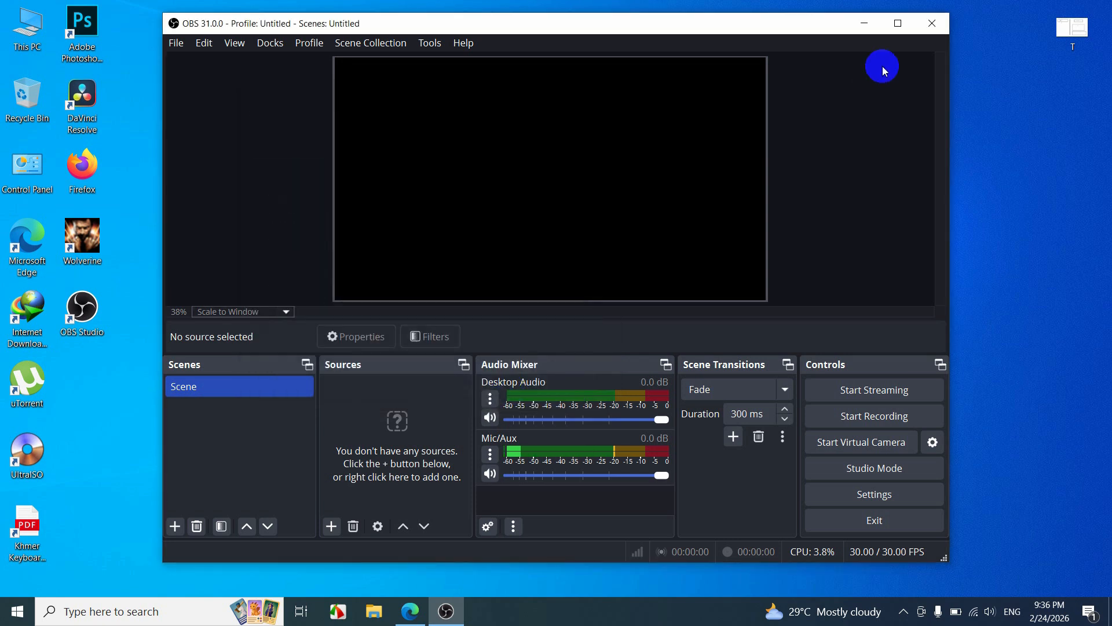
Maximize the OBS window and mute both Mic/Aux and Desktop Audio in the audio mixer.
left_click(898, 23)
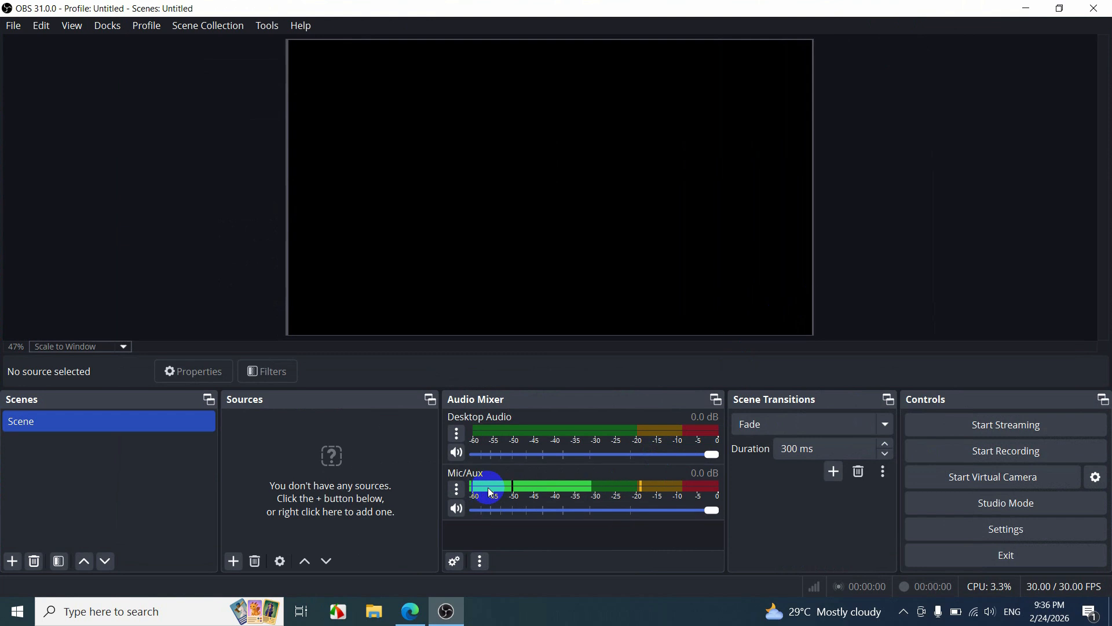
left_click(457, 509)
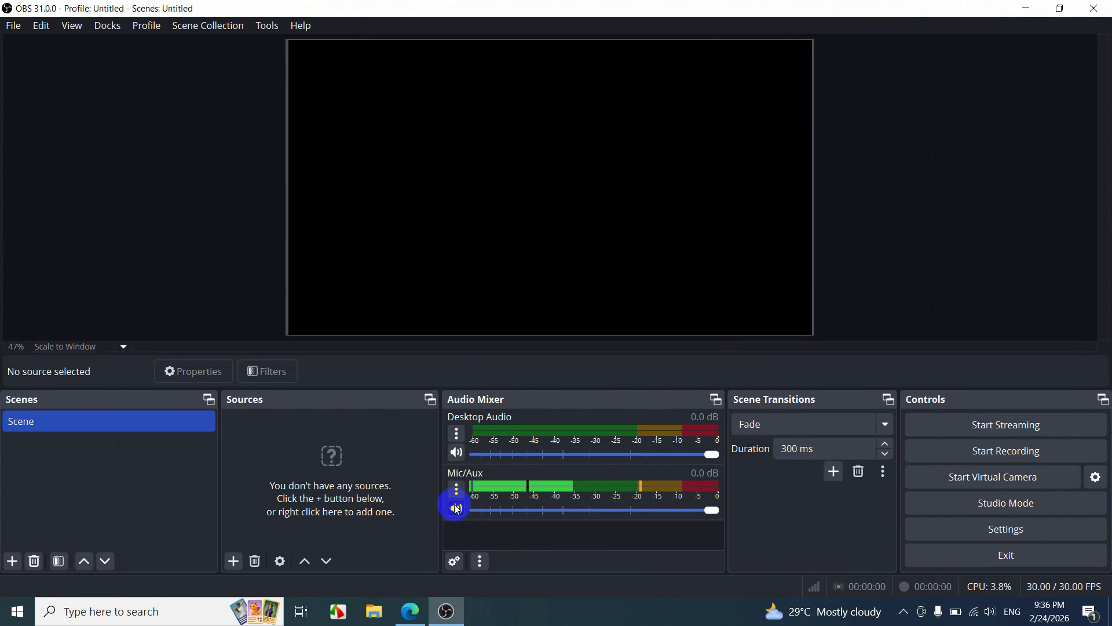
left_click(458, 452)
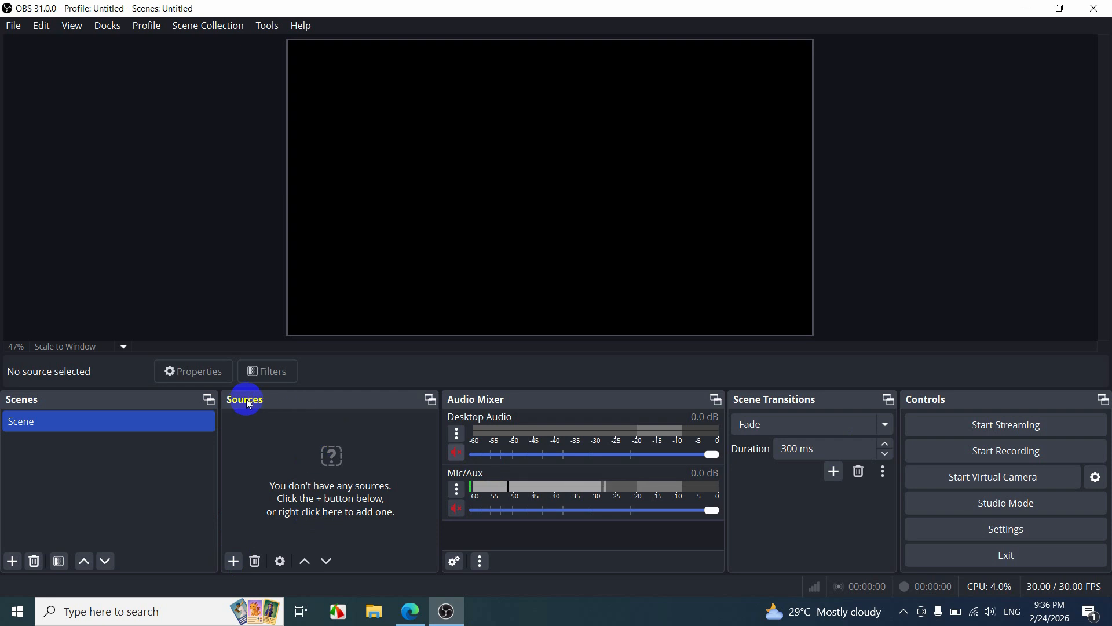
Add a new Audio Input Capture source to the scene with its device kept at Default.
left_click(234, 561)
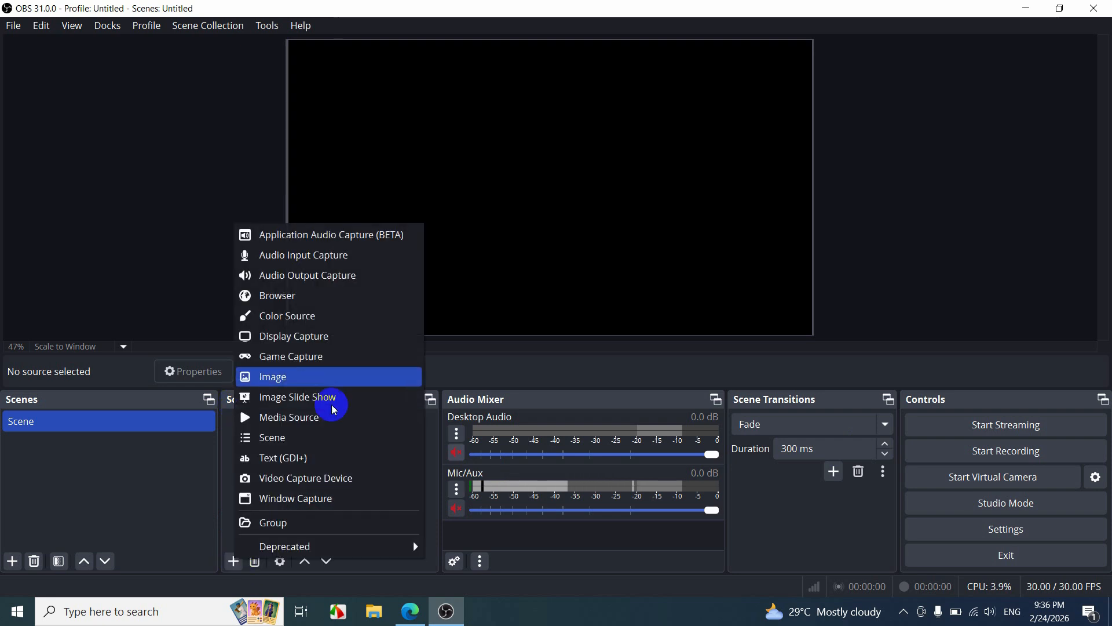
left_click(286, 260)
left_click(595, 397)
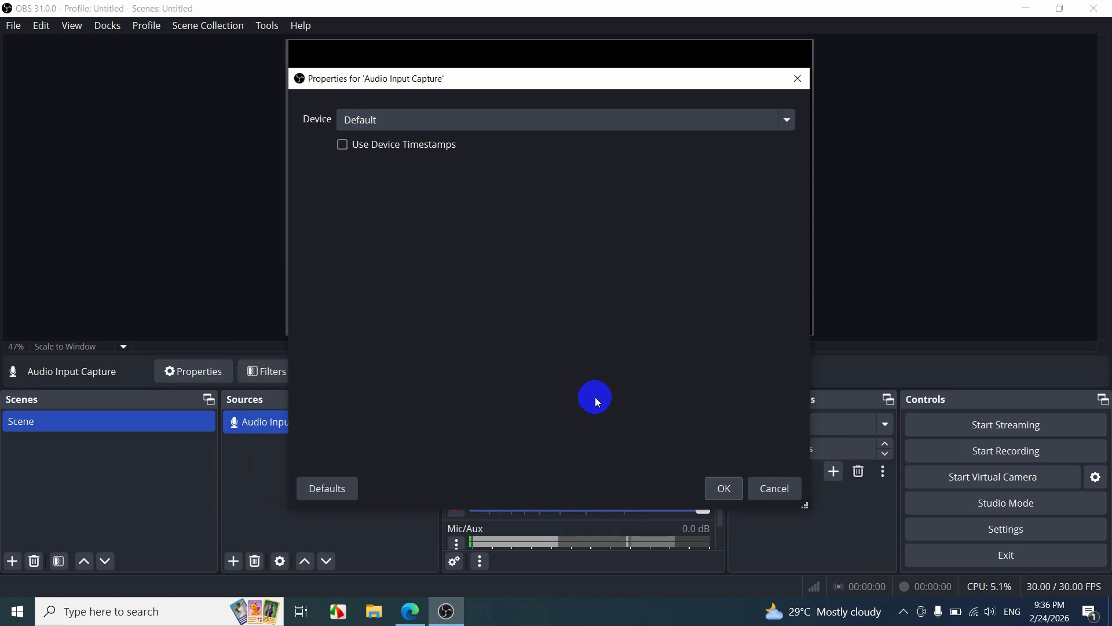
left_click(388, 120)
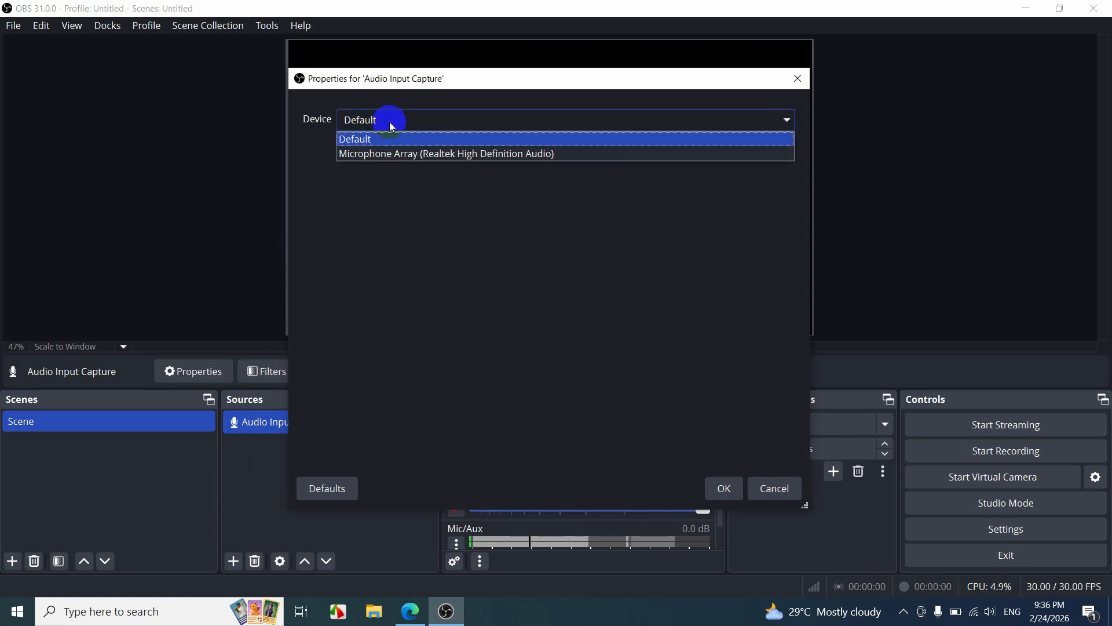
left_click(394, 123)
left_click(367, 123)
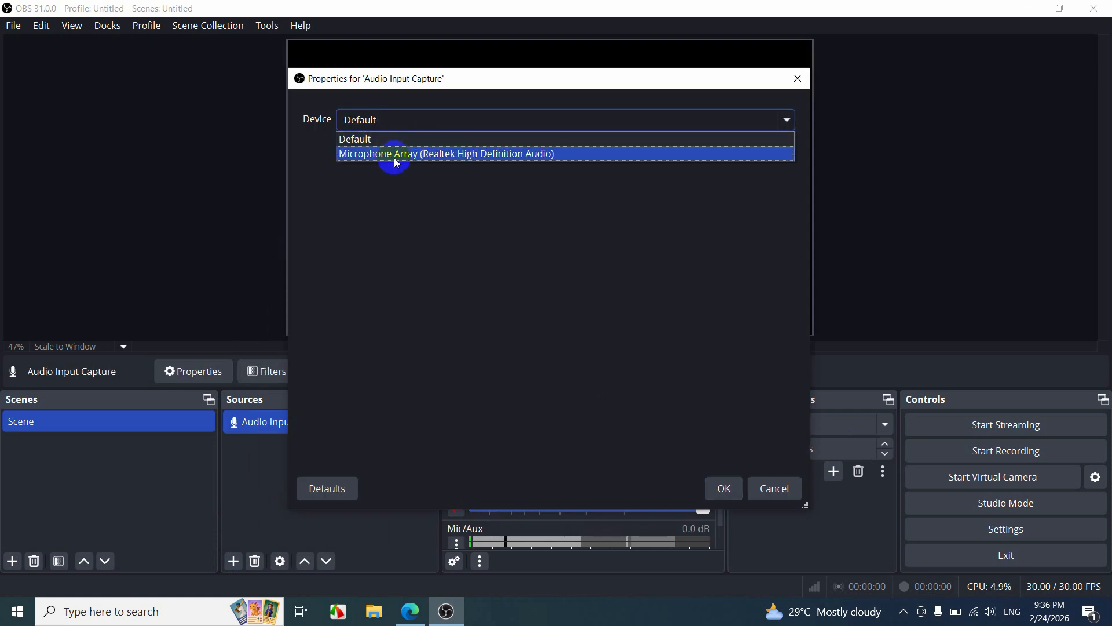
left_click(378, 130)
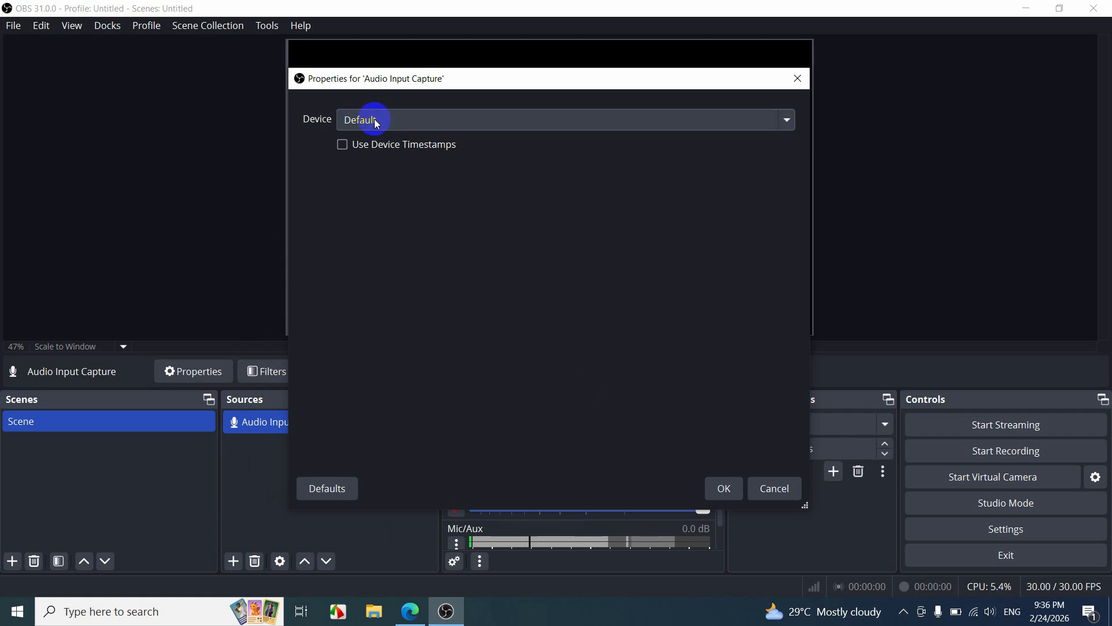
left_click(724, 488)
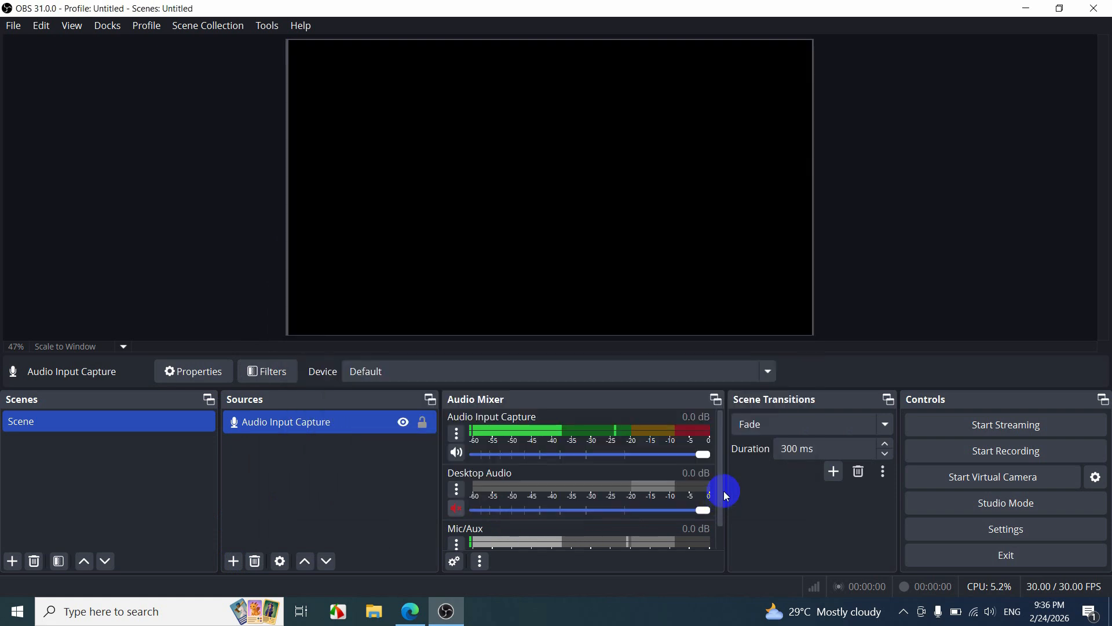
scroll(582, 472, "down", 1)
scroll(582, 471, "up", 1)
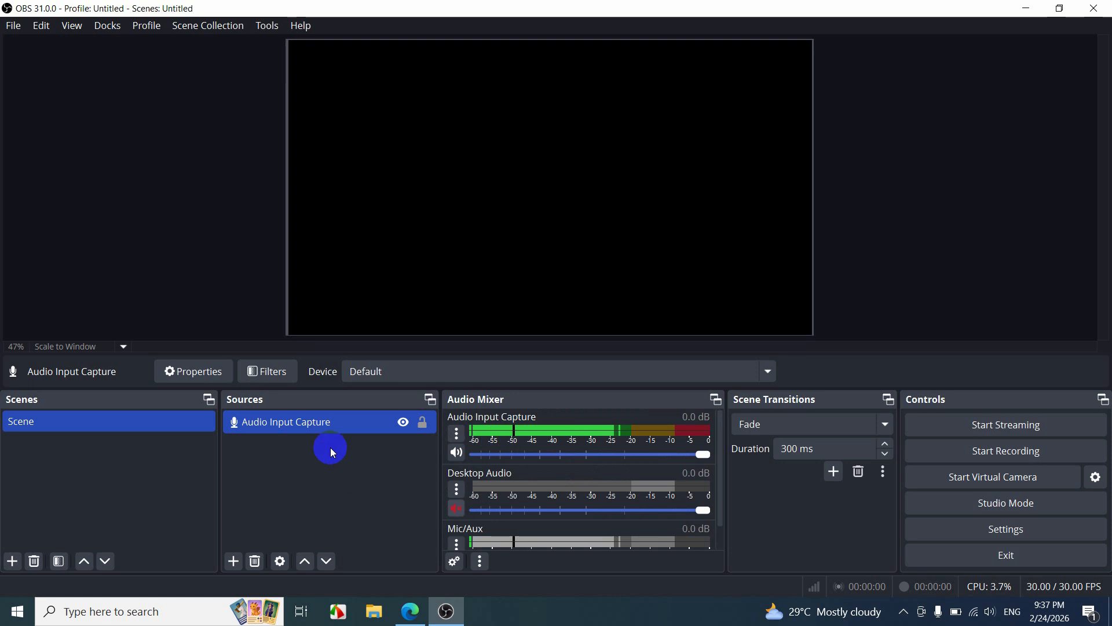
Add a new Display Capture source to the scene.
left_click(234, 562)
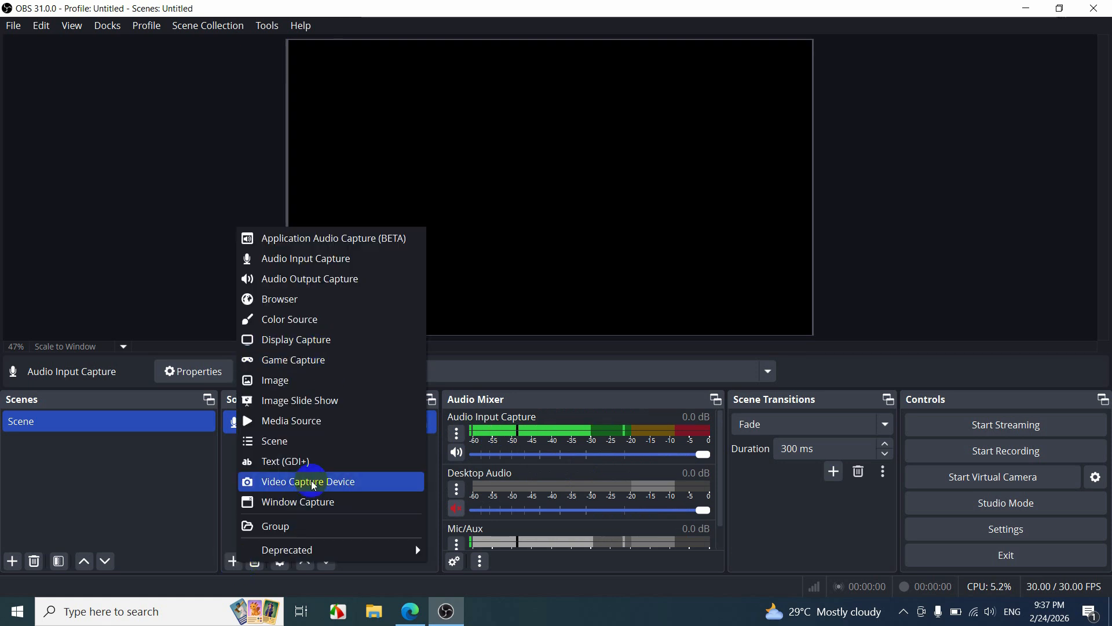
left_click(322, 505)
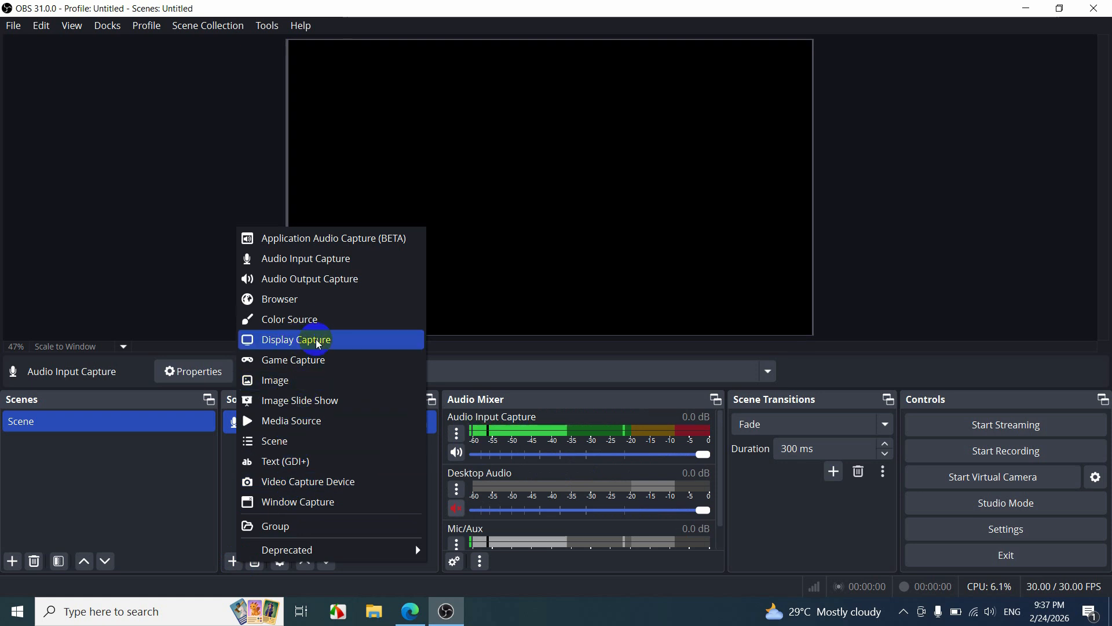
left_click(296, 342)
left_click(588, 393)
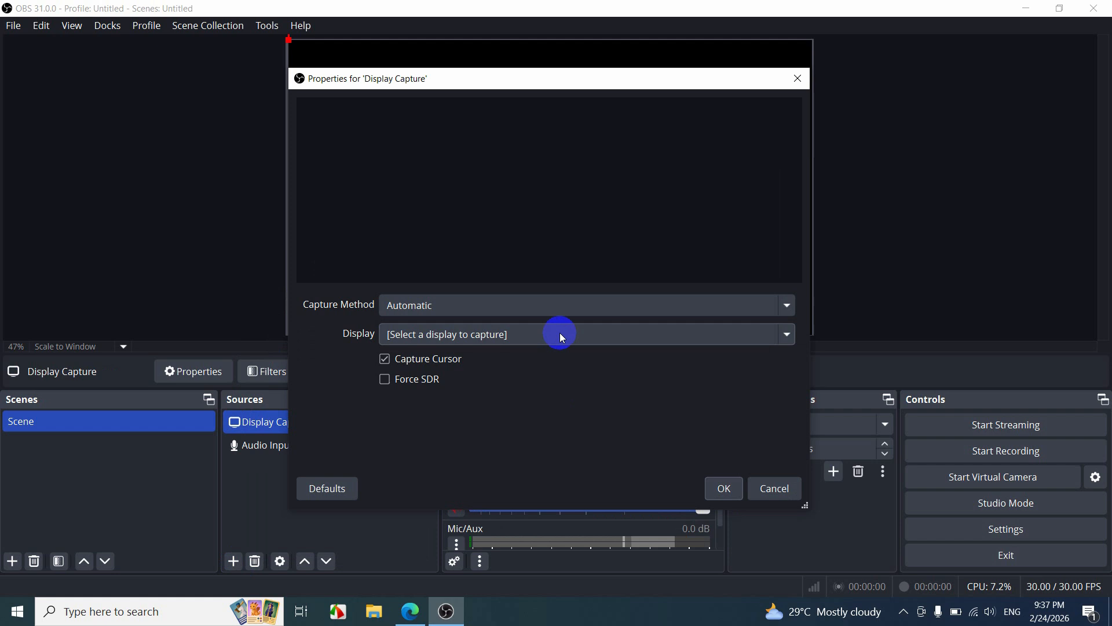
Set the display capture to the 1920x1080 primary monitor, keep the Automatic capture method, and accept the properties.
left_click(454, 305)
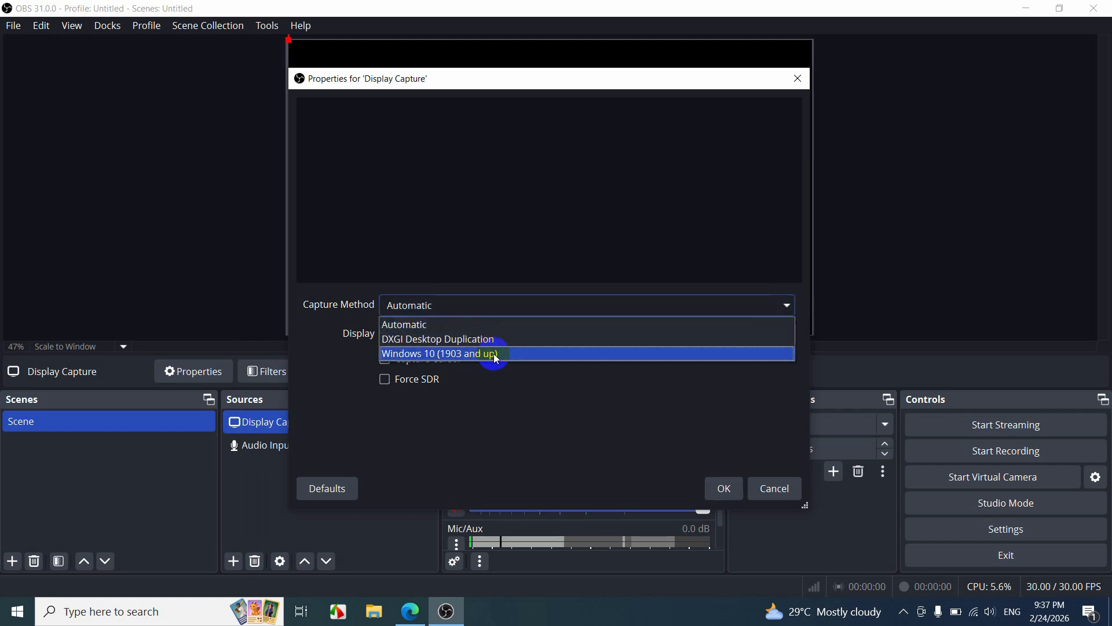
left_click(470, 304)
left_click(477, 335)
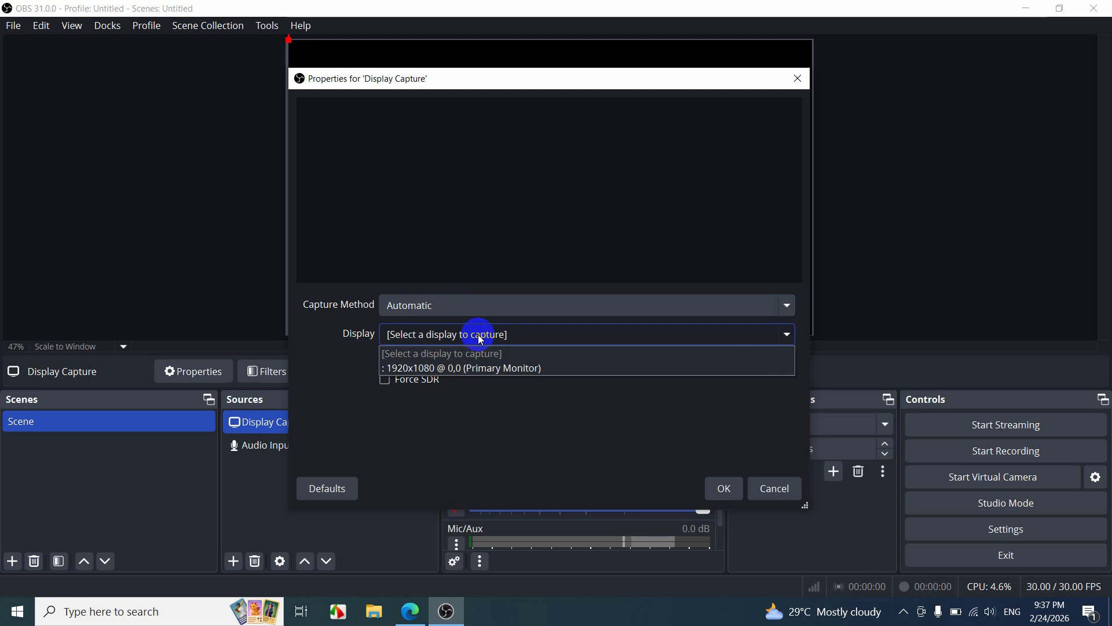
left_click(477, 369)
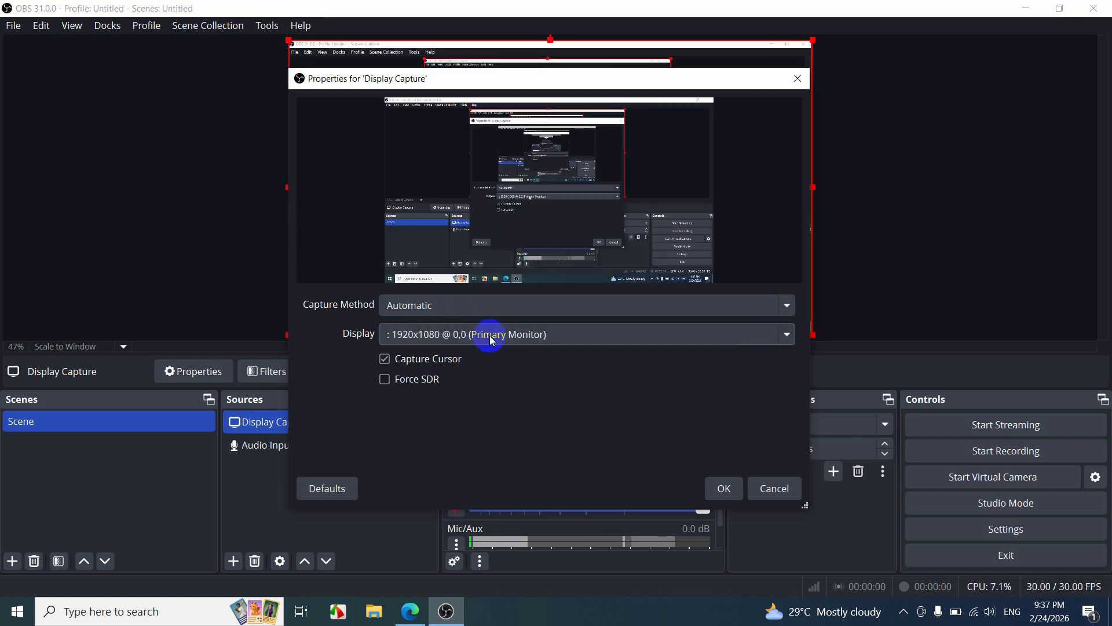
left_click(452, 306)
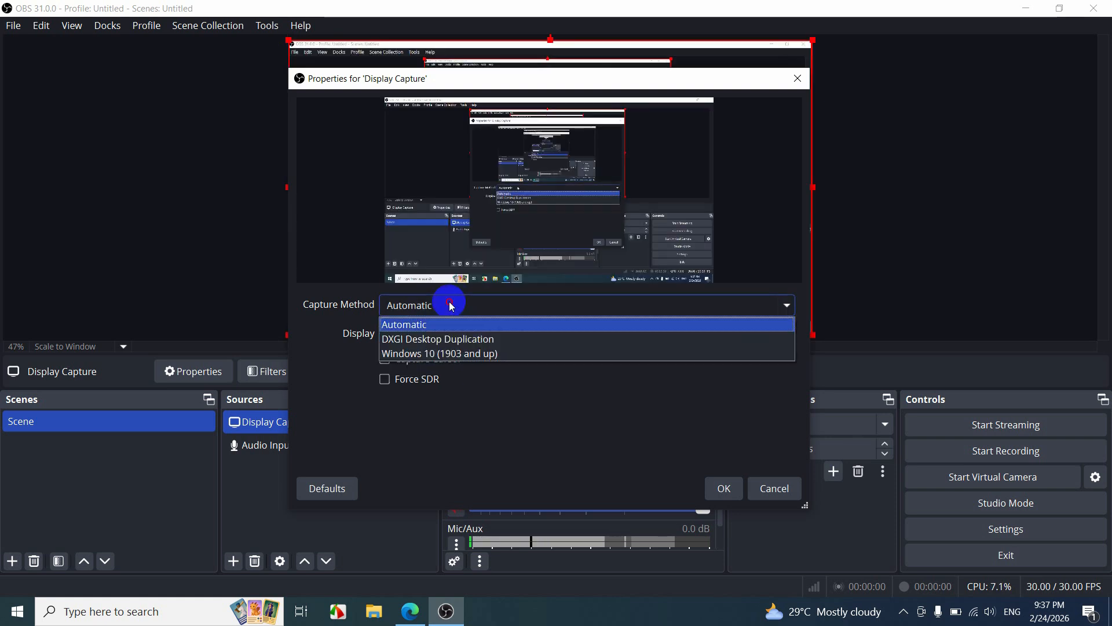
left_click(452, 305)
left_click(461, 340)
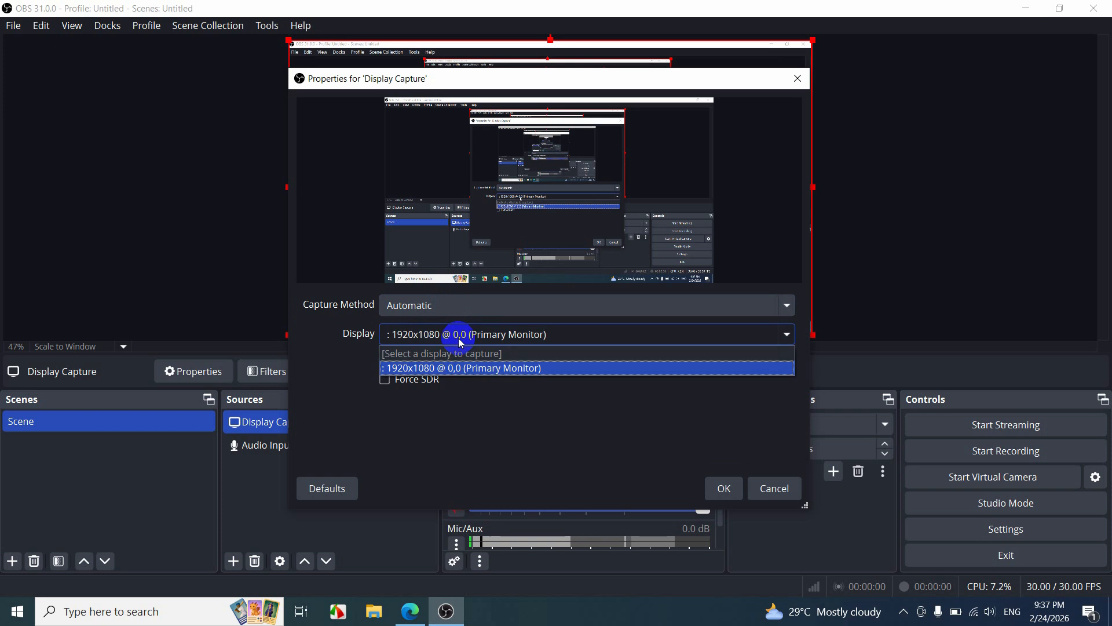
left_click(463, 369)
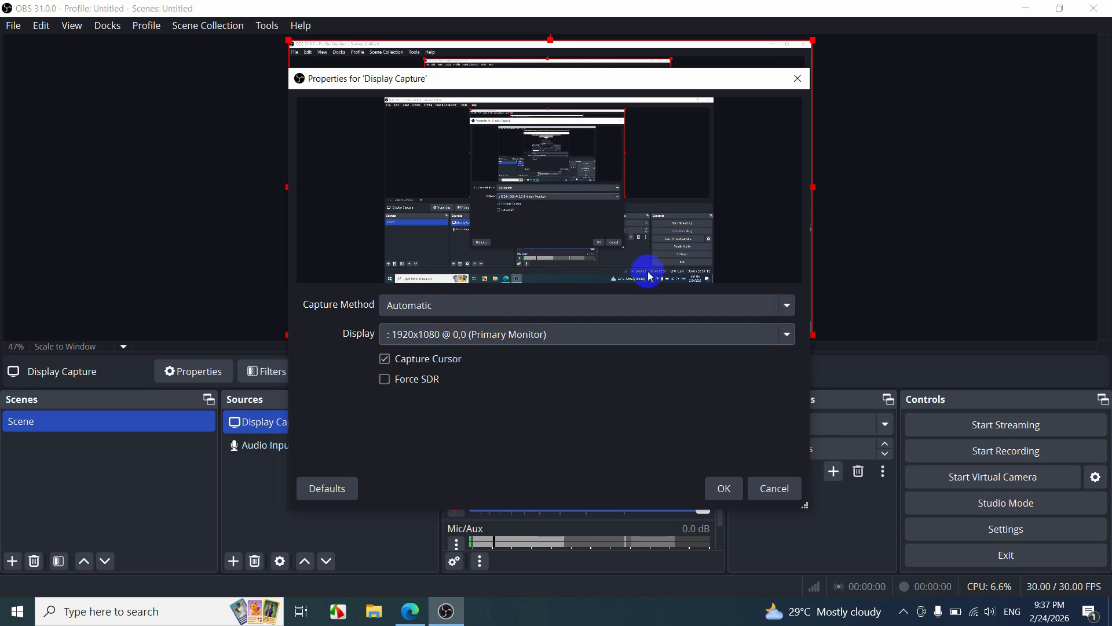
left_click(728, 489)
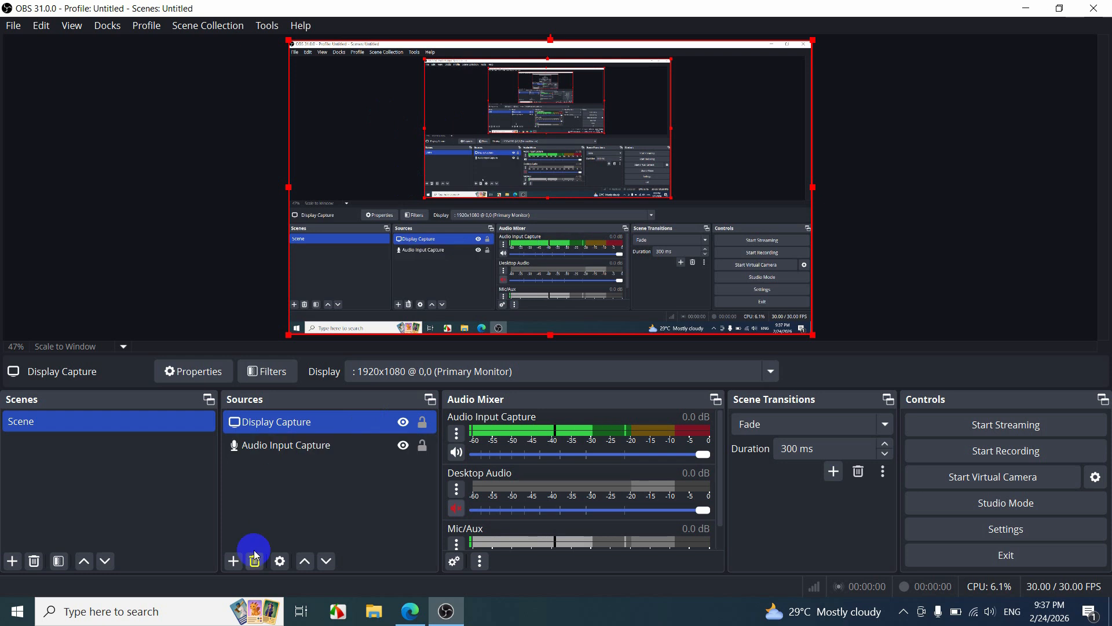
Add a new Video Capture Device source to the scene and shift its properties window slightly aside.
left_click(233, 561)
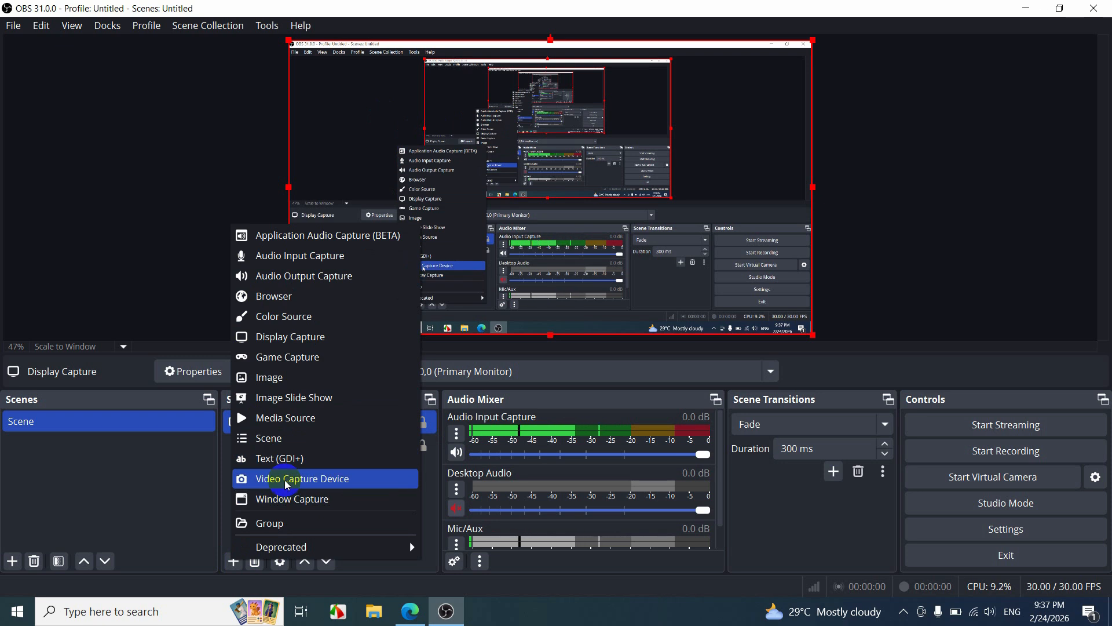
left_click(302, 484)
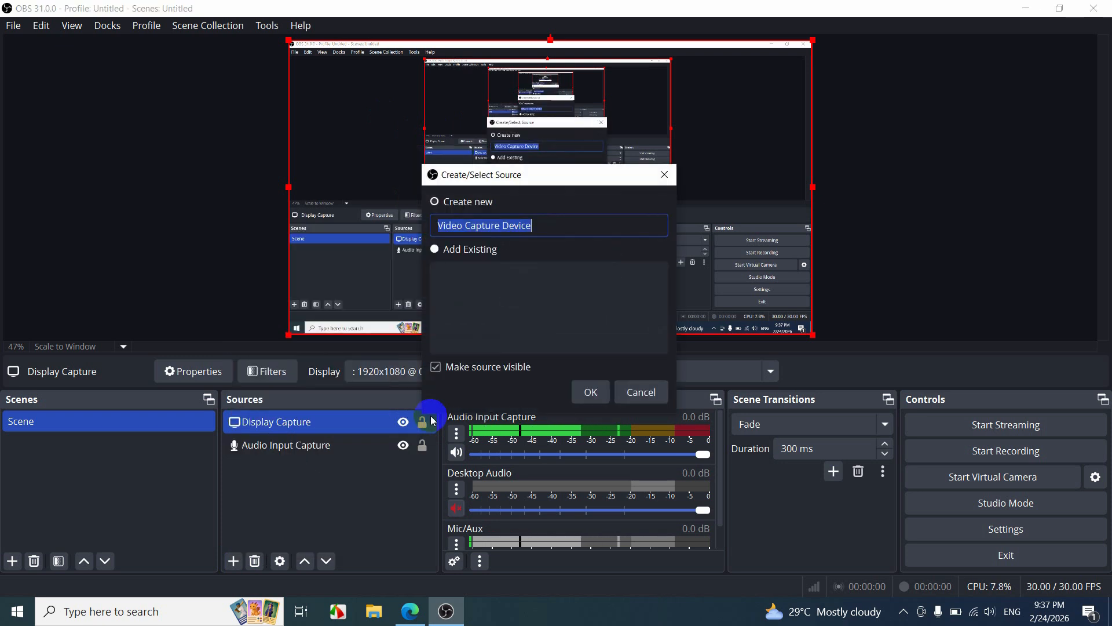
left_click(589, 389)
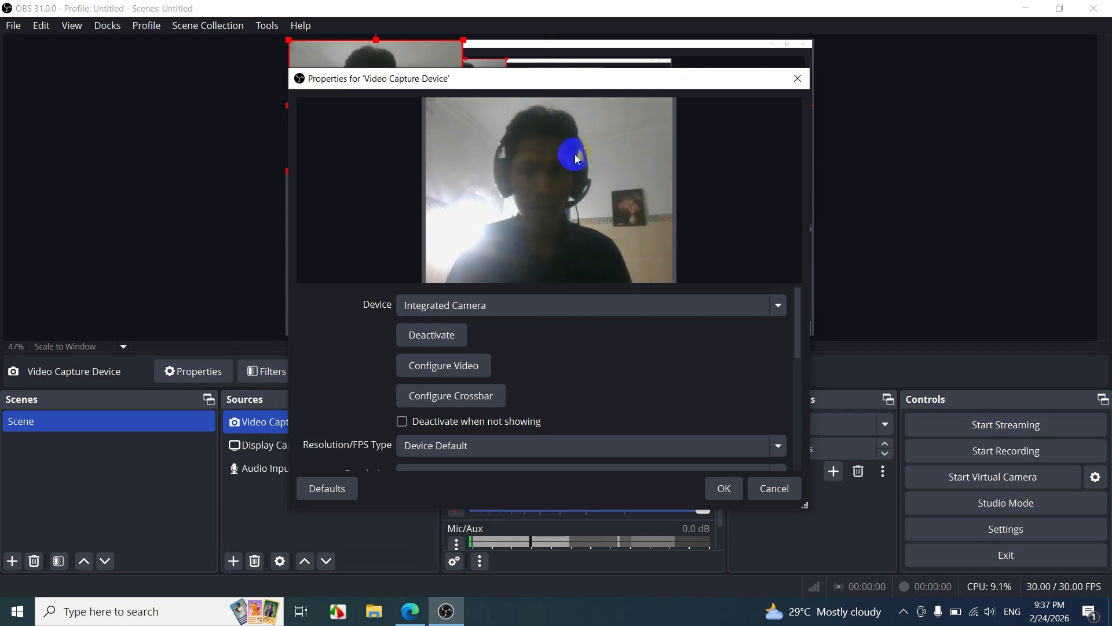
left_click_drag(571, 84, 592, 86)
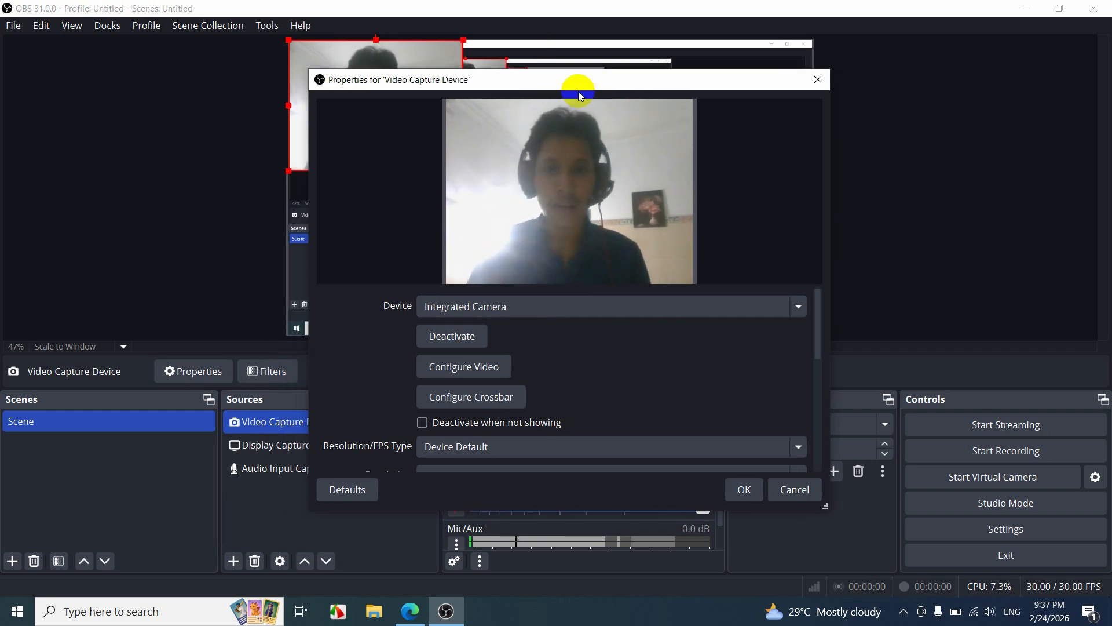
left_click(621, 139)
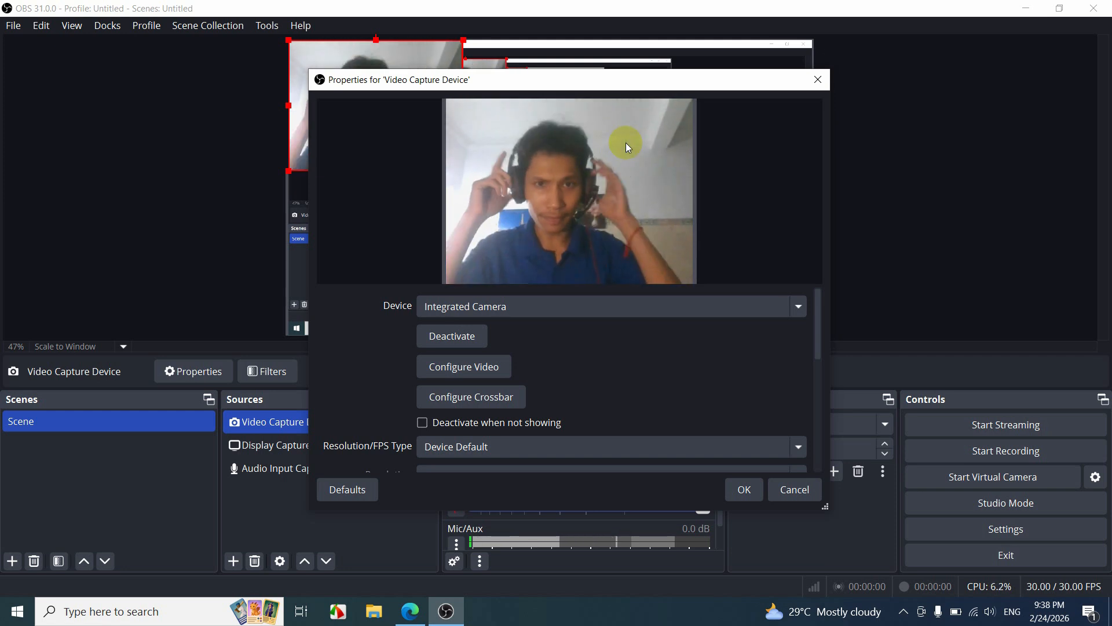
left_click(989, 53)
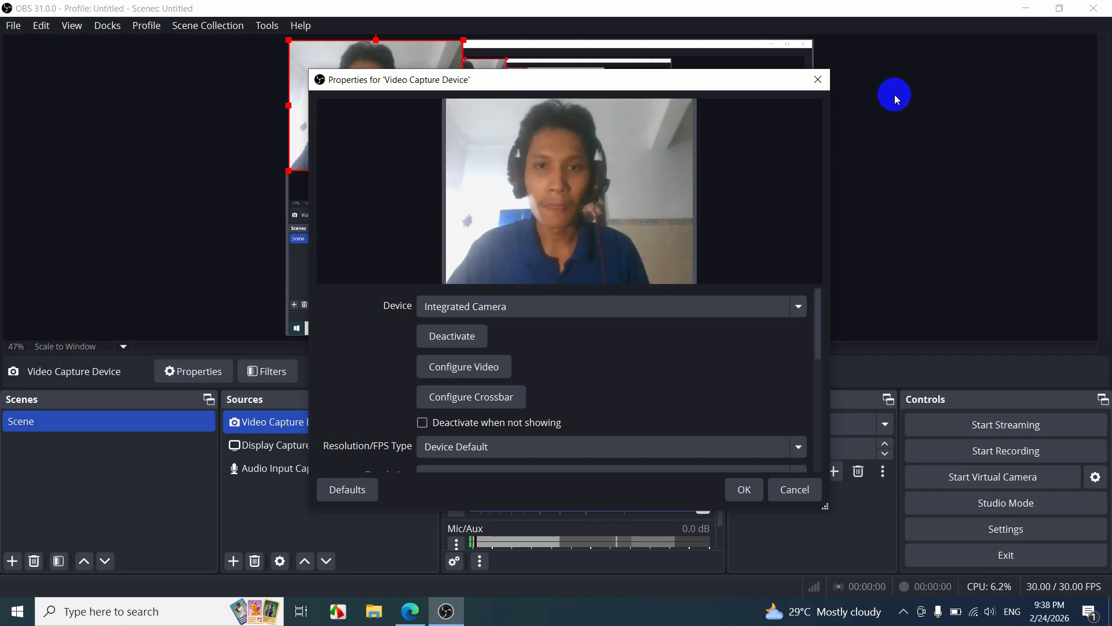
Keep Integrated Camera as the device and Device Default as the Resolution/FPS type, and accept the camera properties.
left_click(465, 337)
left_click(514, 304)
left_click(514, 304)
scroll(525, 398, "down", 1)
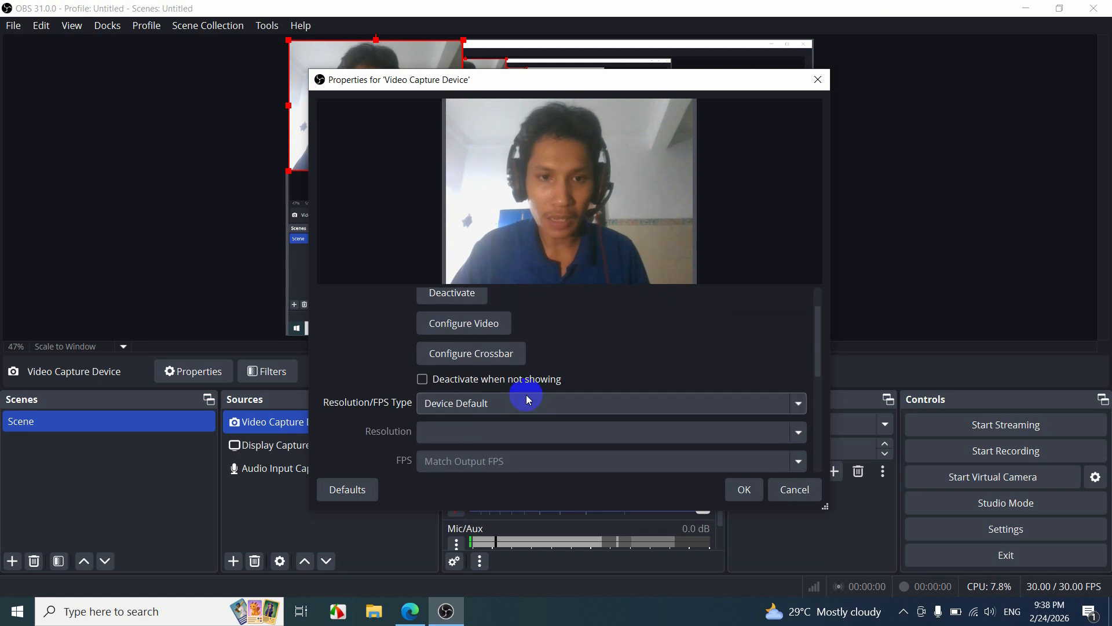
left_click(565, 404)
left_click(565, 404)
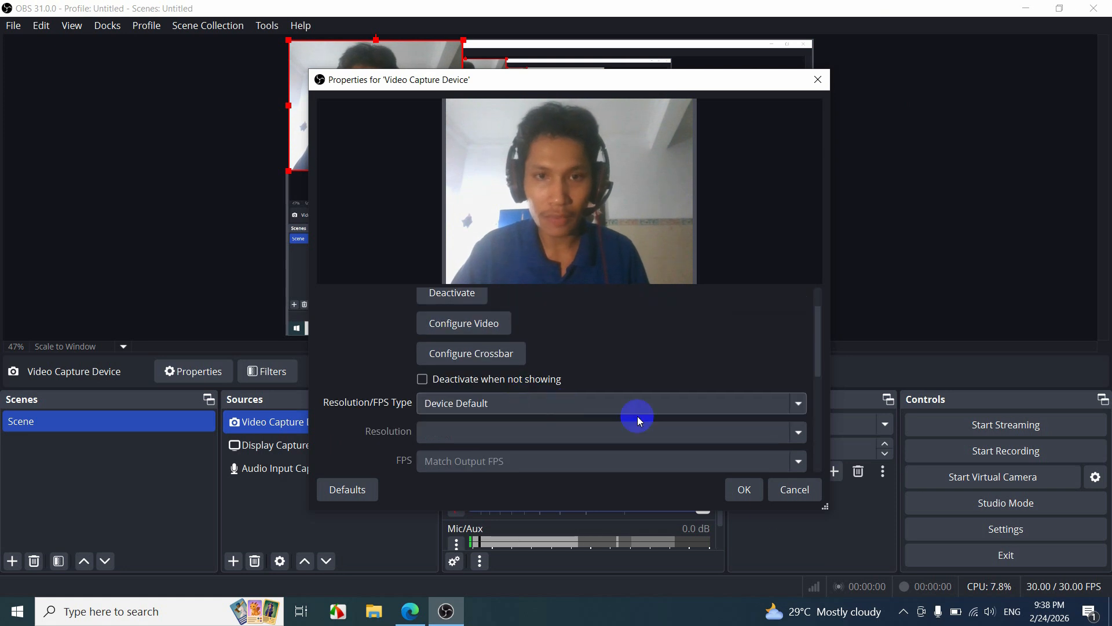
left_click(745, 492)
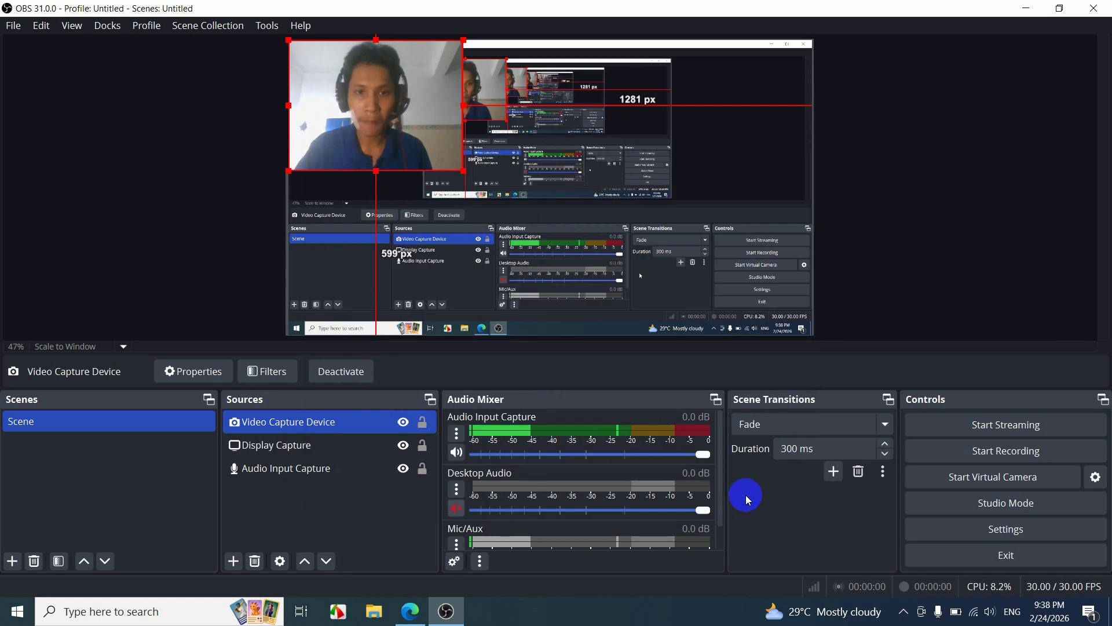
Shrink the webcam overlay into the canvas's lower-left corner, about 925 px from the top edge and 1714 px from the right edge.
left_click_drag(393, 111, 393, 275)
left_click_drag(455, 219, 358, 284)
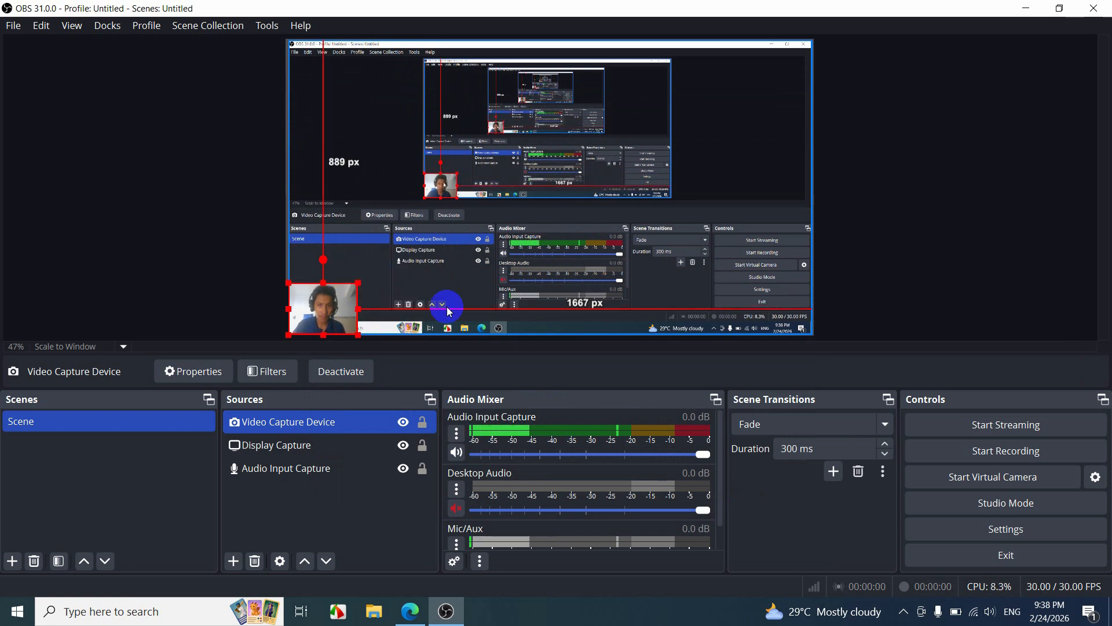
left_click(296, 468)
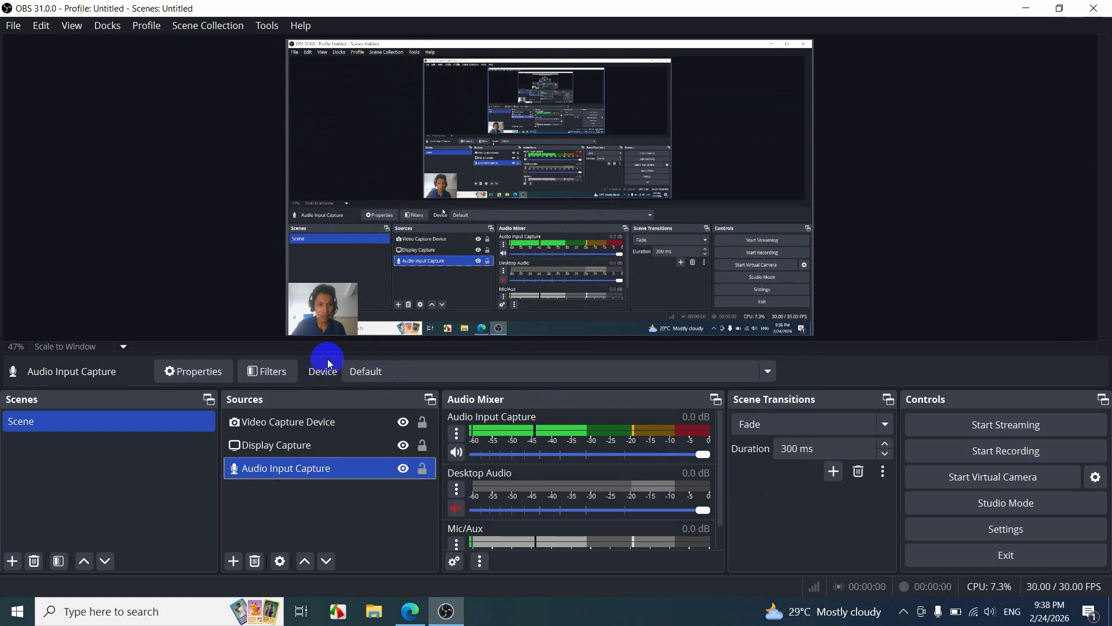
left_click(334, 313)
left_click_drag(334, 312, 313, 320)
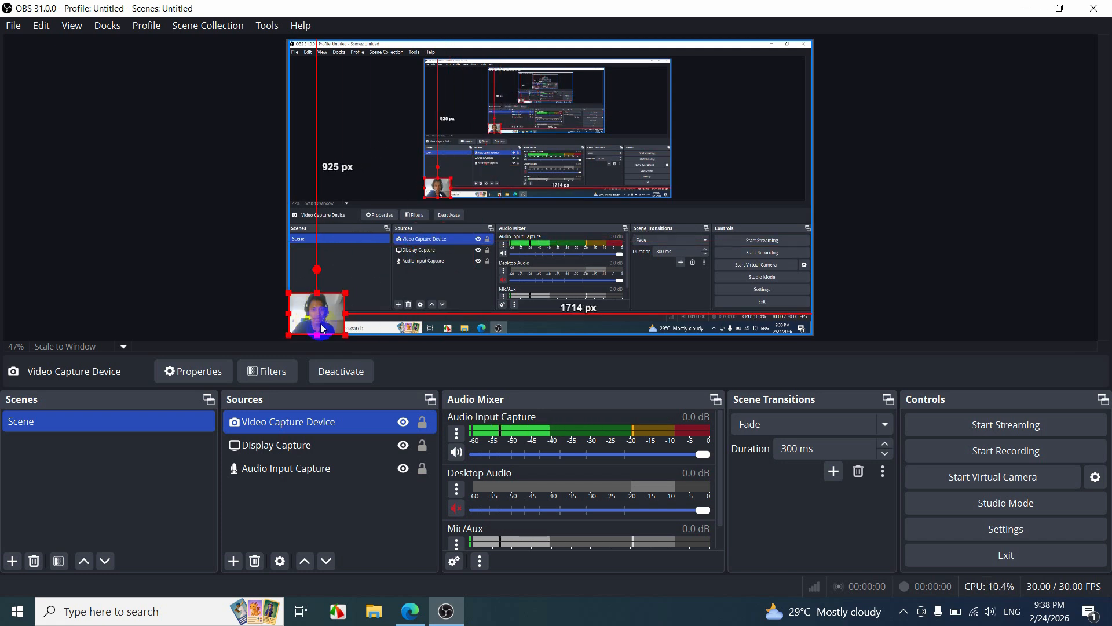
left_click(300, 511)
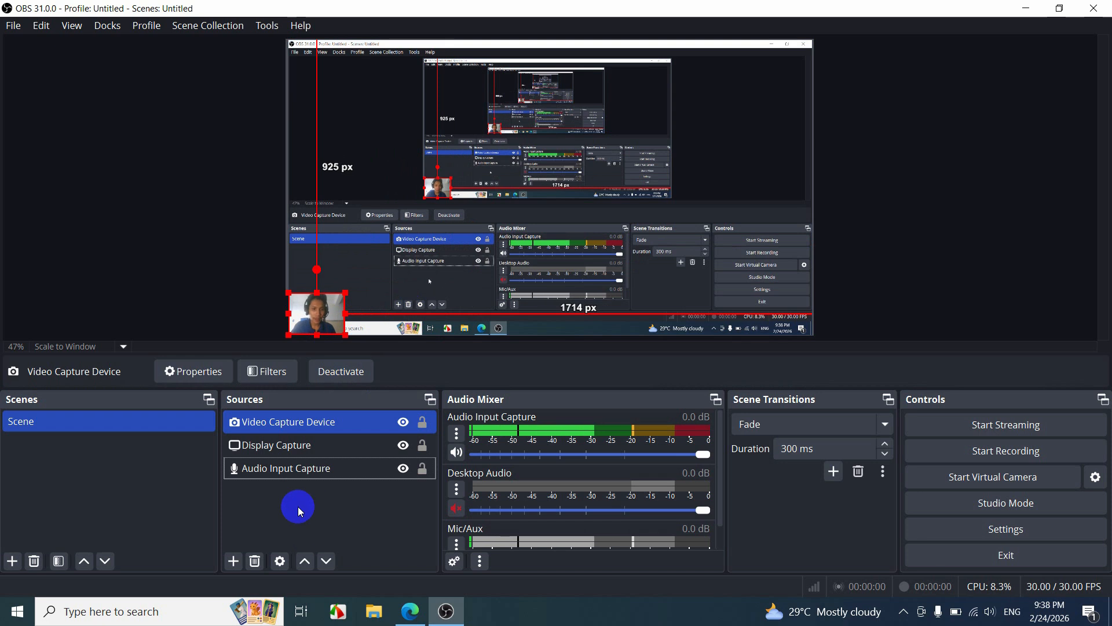
Add a Noise Suppression filter to the Audio Input Capture source.
left_click(249, 472)
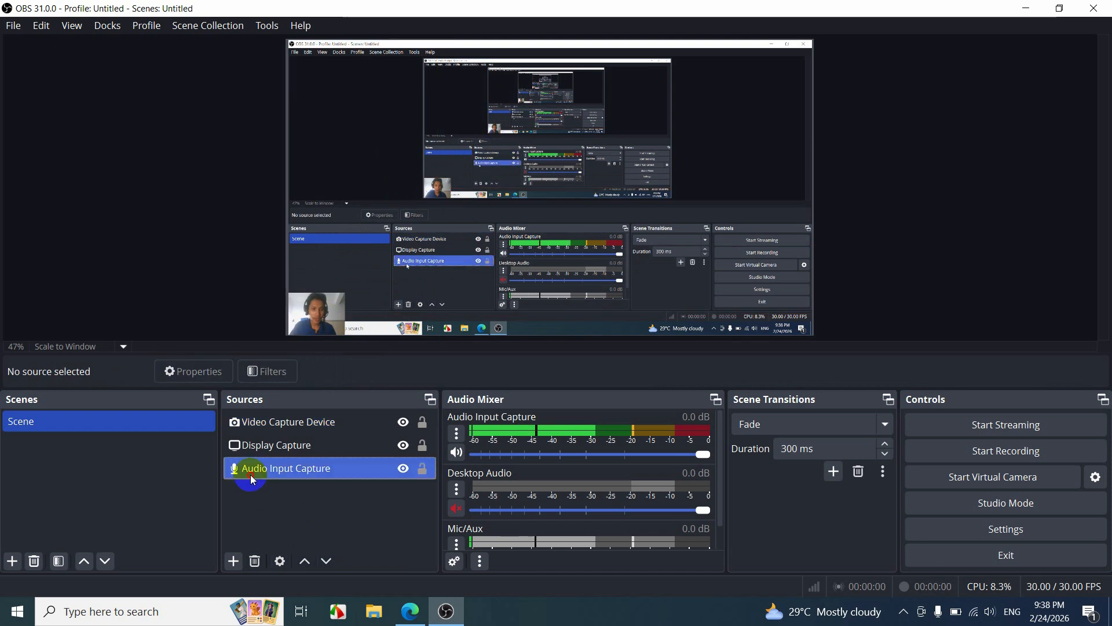
right_click(290, 471)
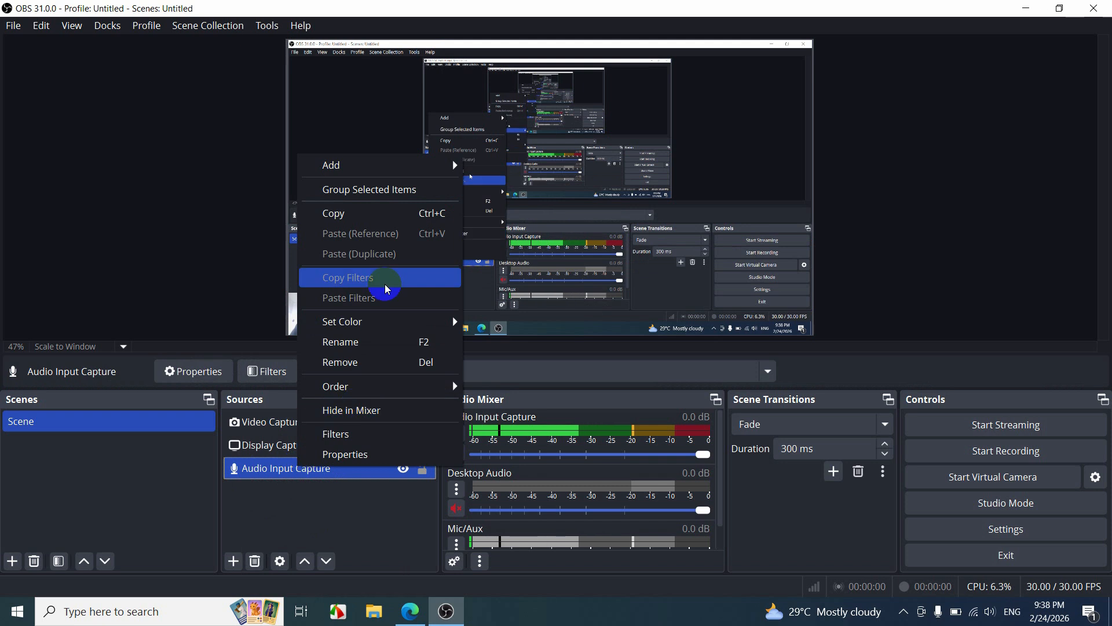
left_click(380, 432)
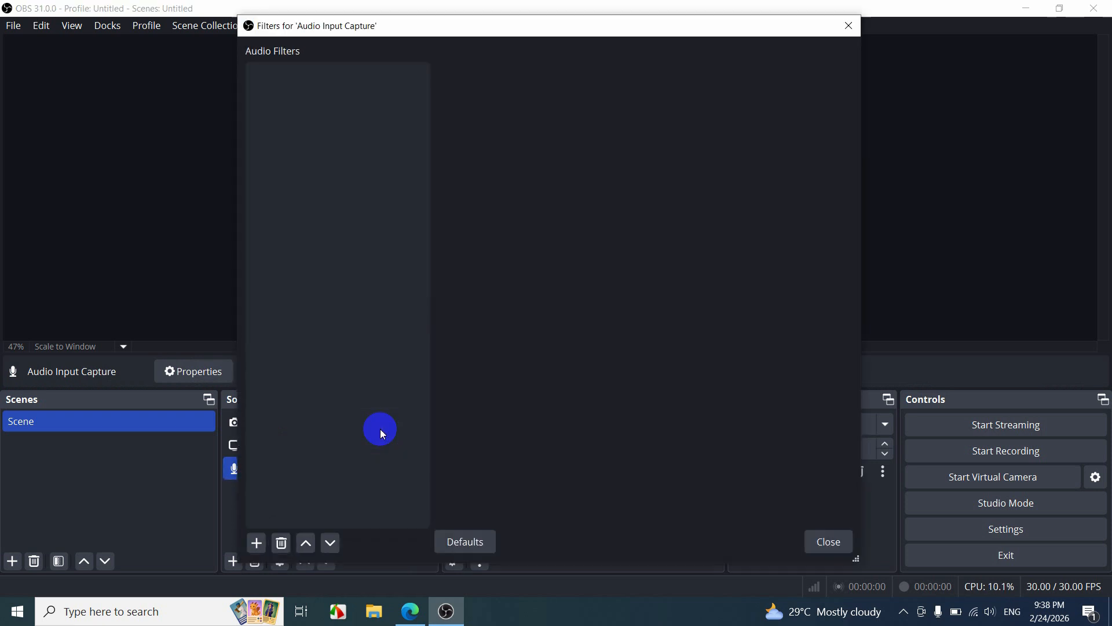
left_click(257, 543)
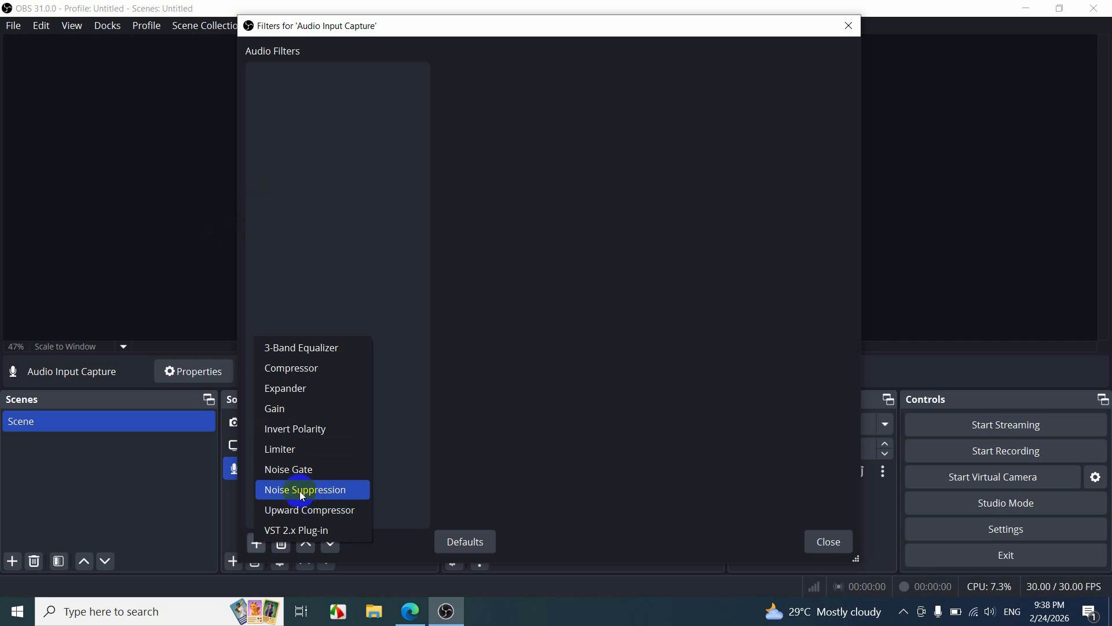
left_click(335, 496)
left_click(508, 313)
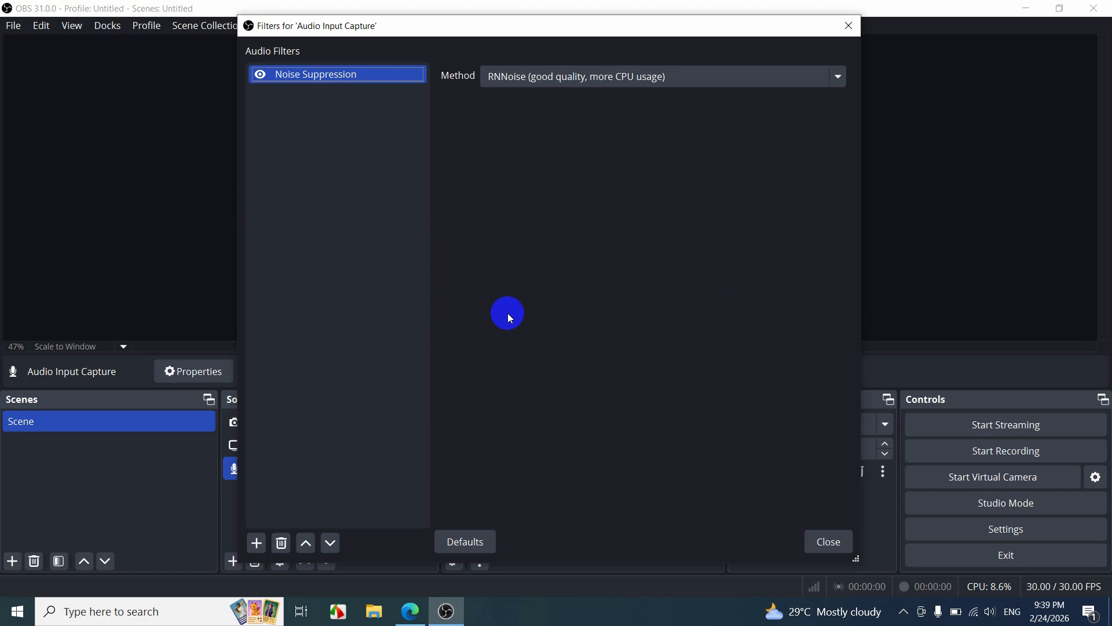
Keep RNNoise (good quality, more CPU usage) as the noise suppression method and close the audio filters.
left_click(840, 77)
left_click(844, 80)
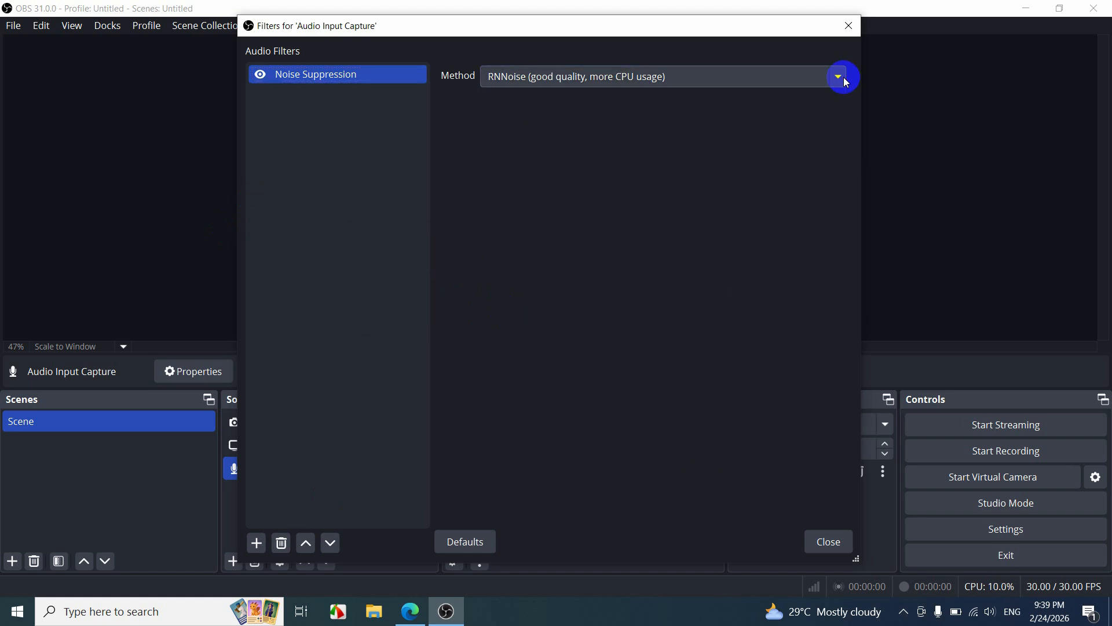
left_click(829, 542)
left_click(303, 525)
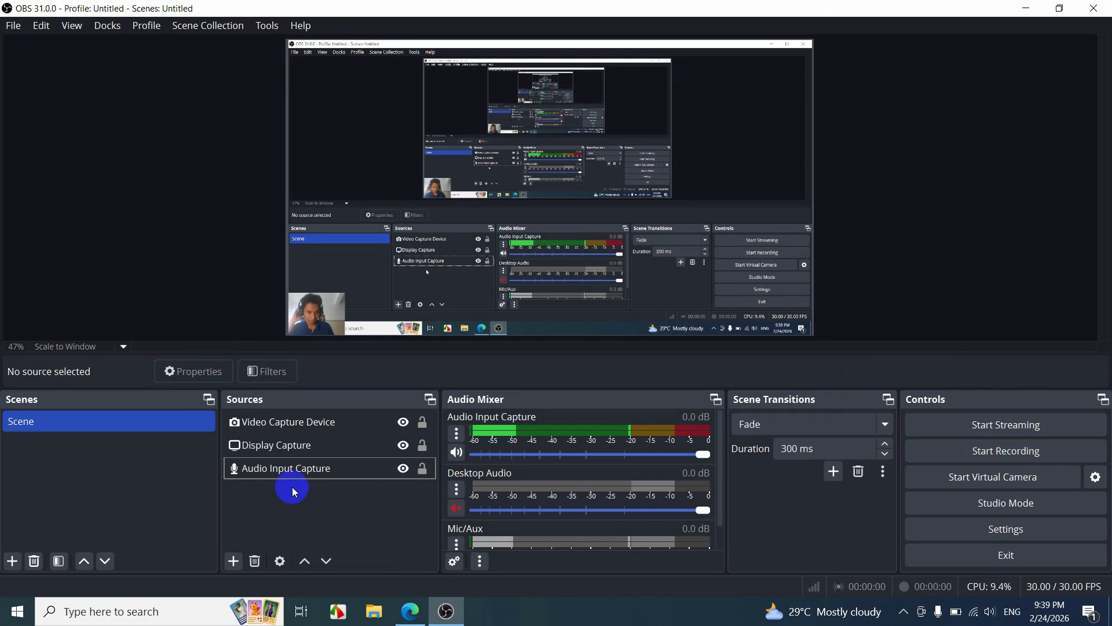
left_click(293, 422)
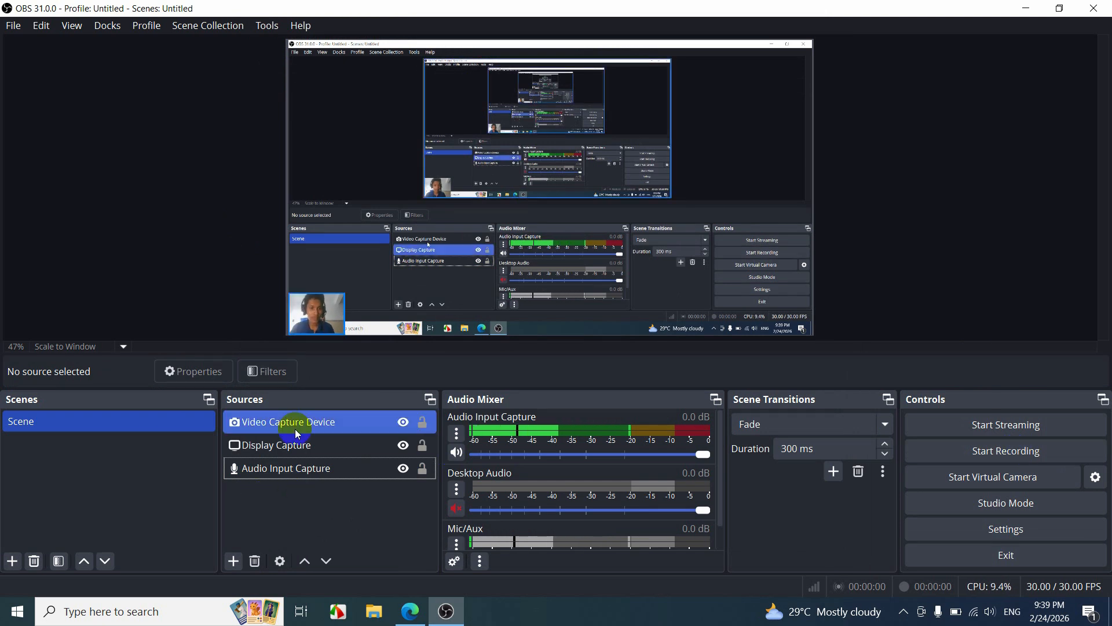
left_click(295, 469)
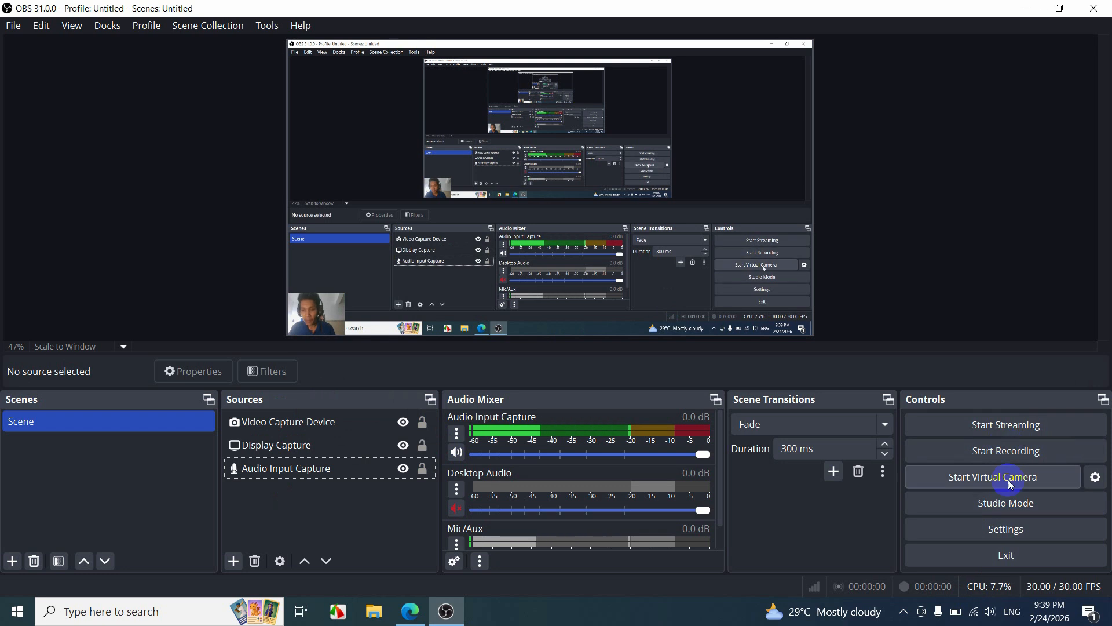
Set the output (scaled) resolution to 1920x1080 in the video settings.
left_click(1013, 533)
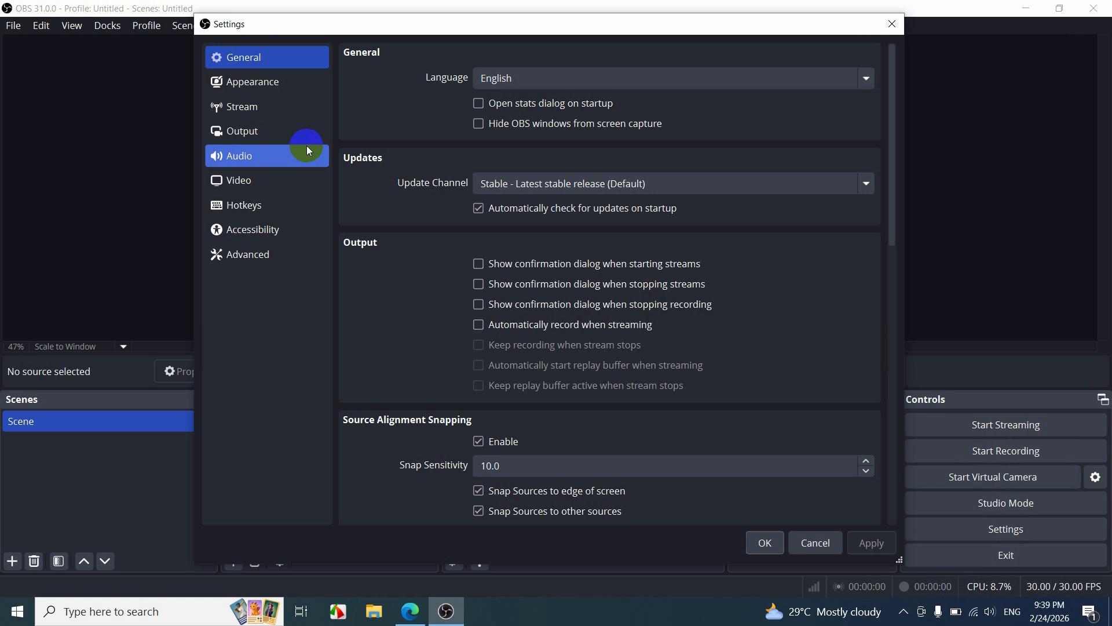
left_click(259, 254)
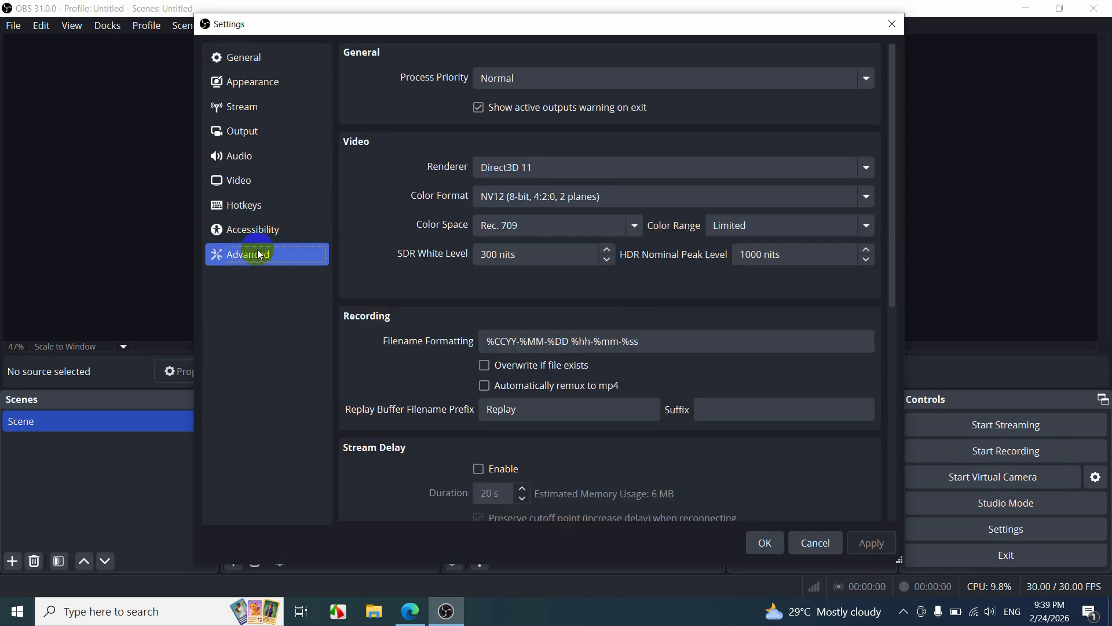
scroll(708, 271, "down", 7)
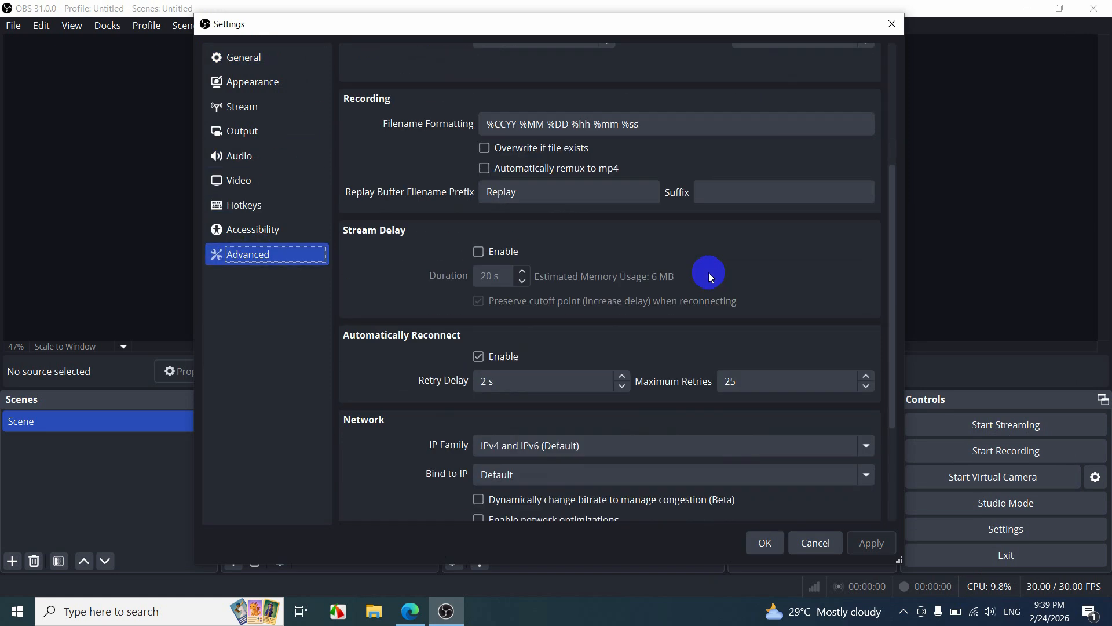
scroll(697, 266, "up", 4)
scroll(700, 260, "up", 3)
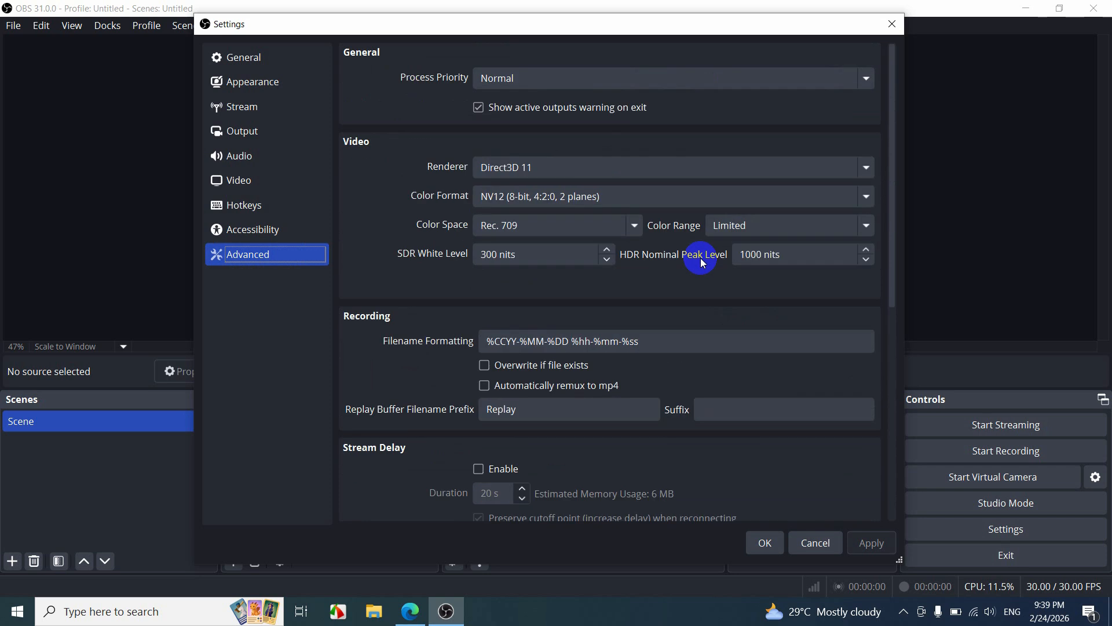
left_click(252, 187)
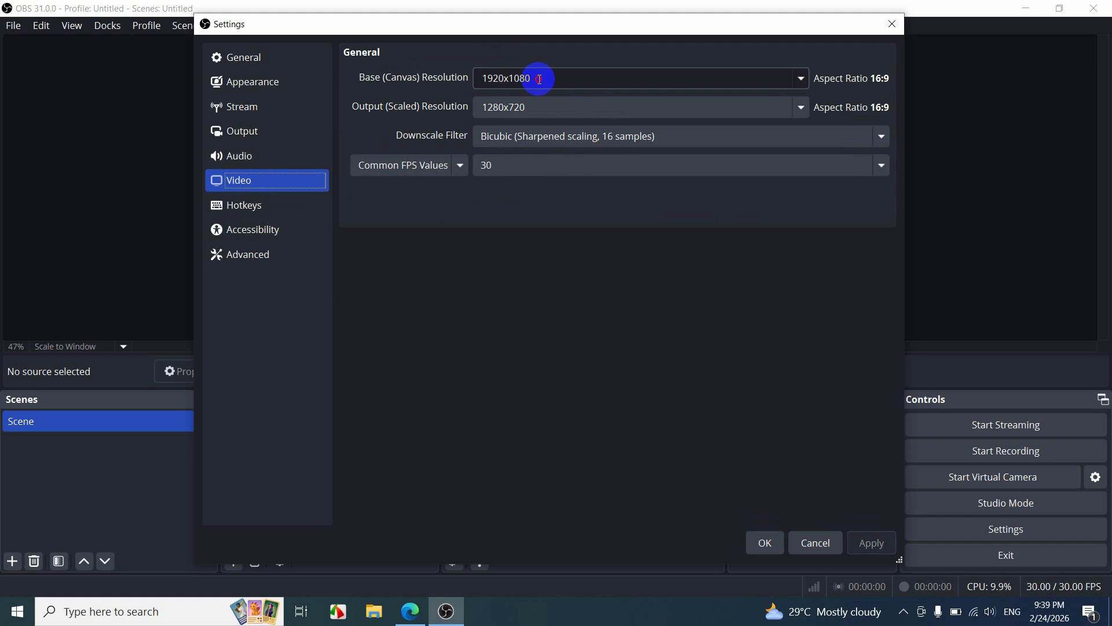
left_click_drag(538, 79, 457, 78)
left_click(541, 108)
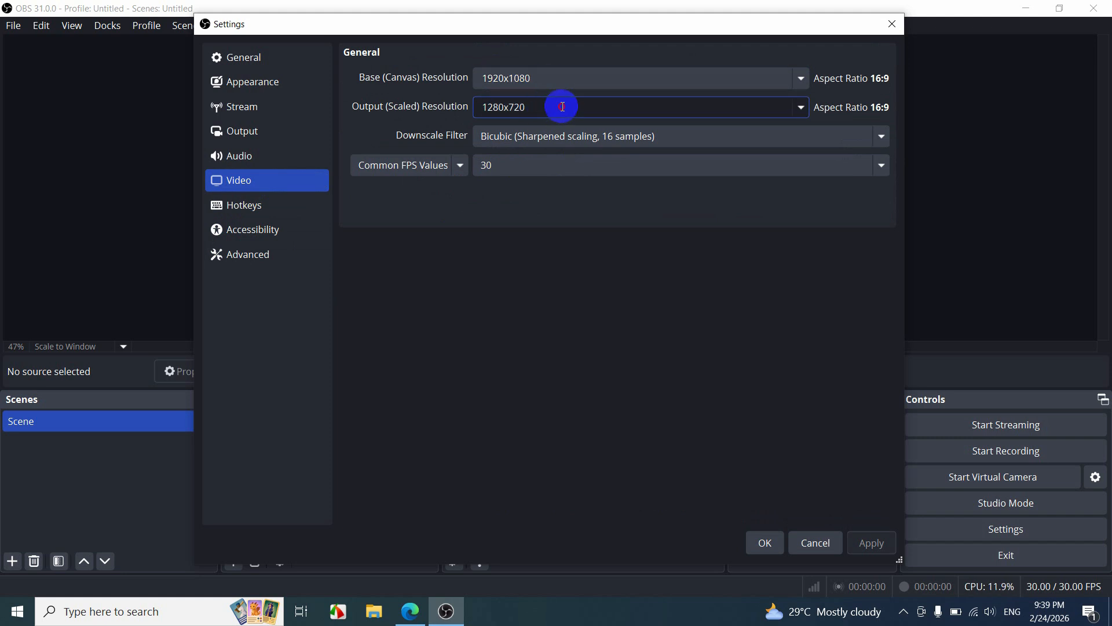
left_click_drag(543, 108, 473, 108)
left_click(543, 108)
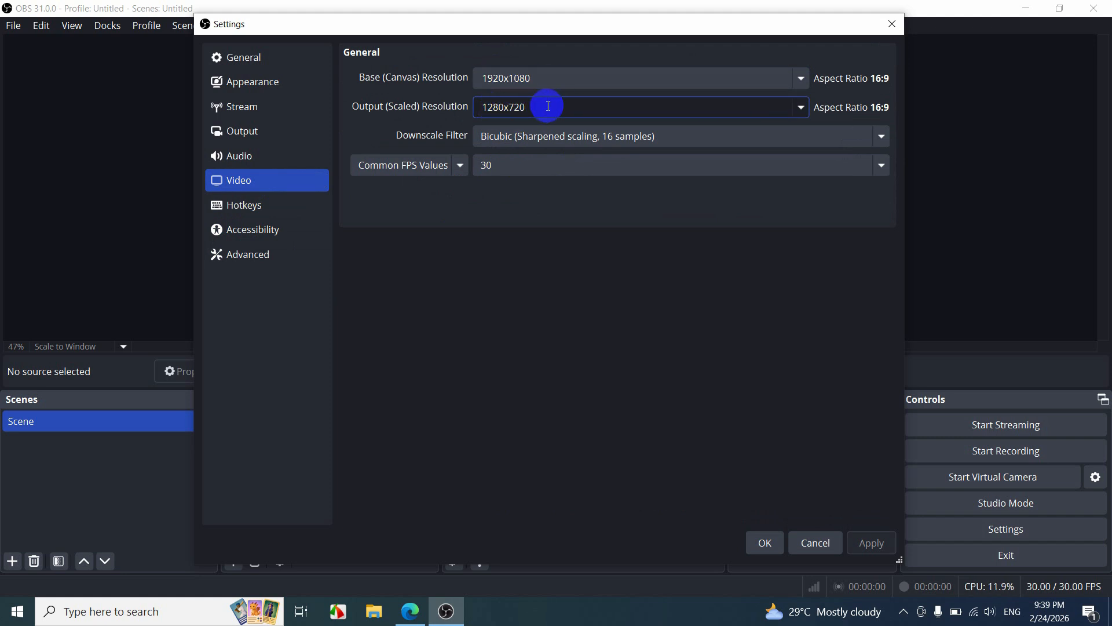
left_click(796, 110)
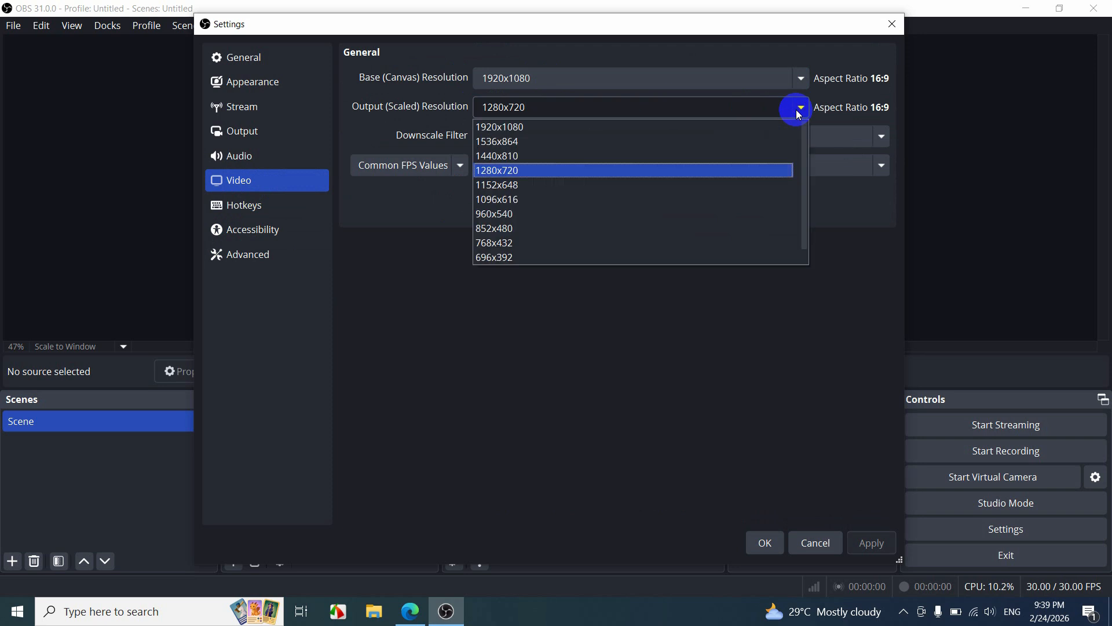
left_click(533, 132)
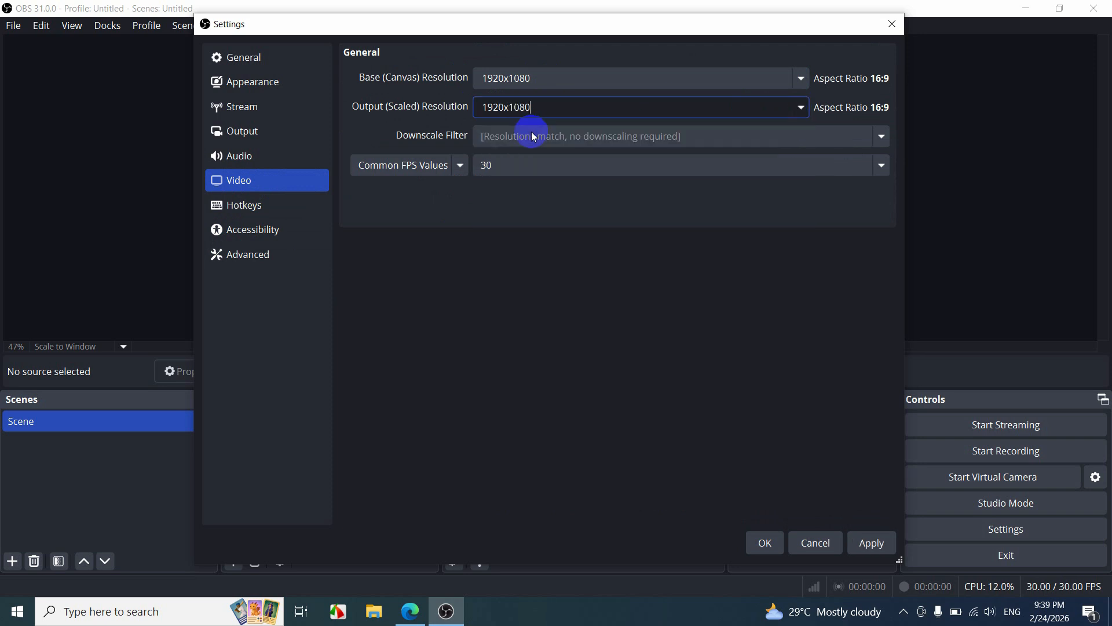
Keep the common FPS value at 30, and apply and accept the video settings.
left_click(564, 167)
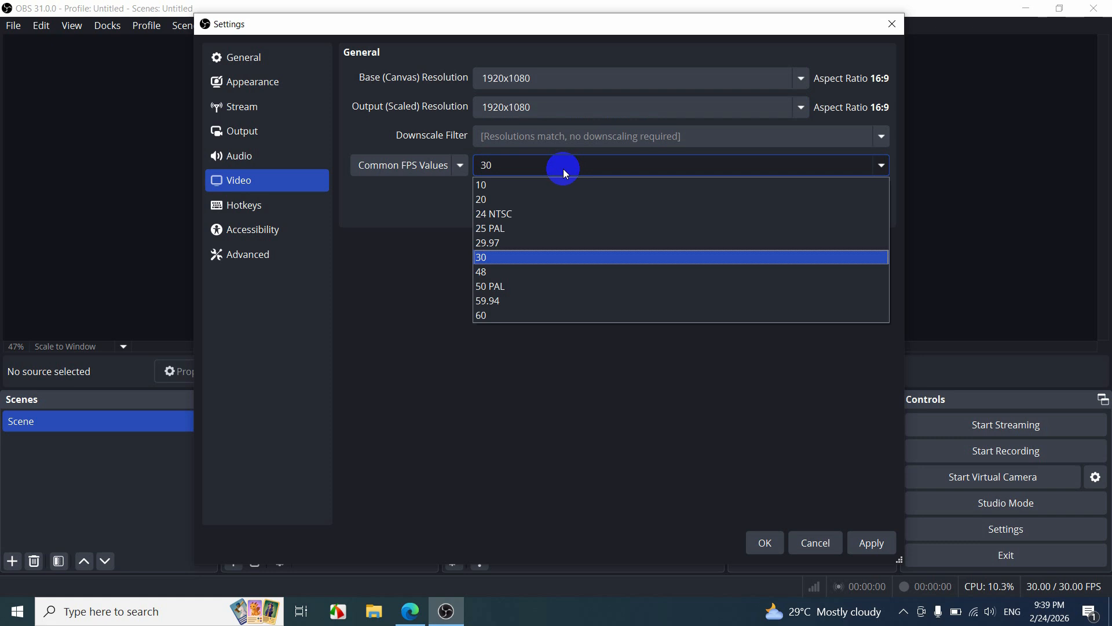
left_click(563, 169)
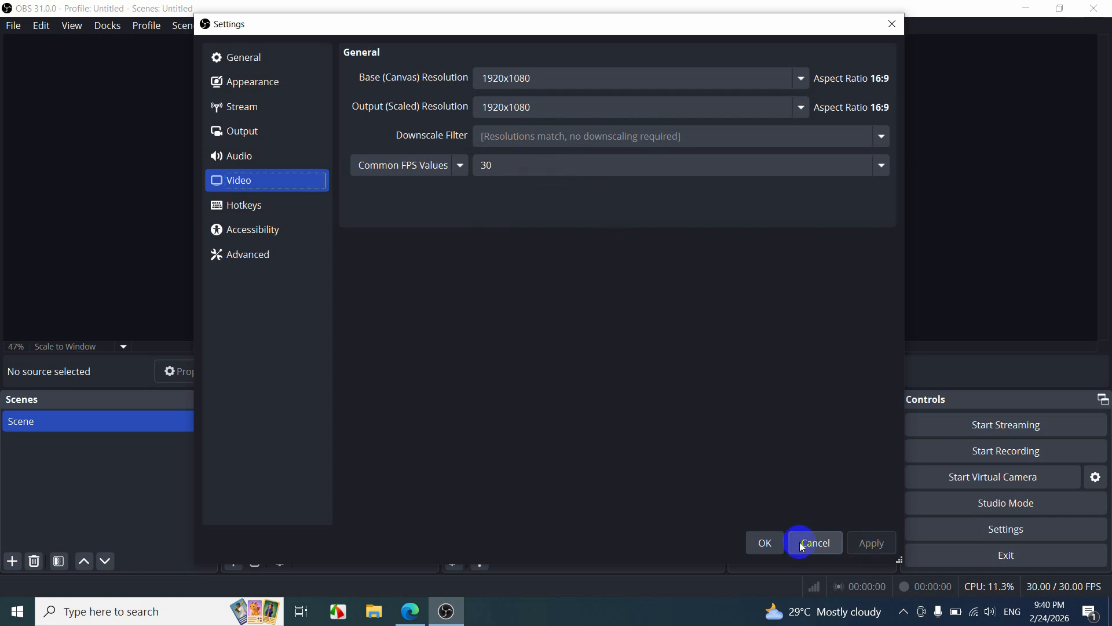
left_click(773, 541)
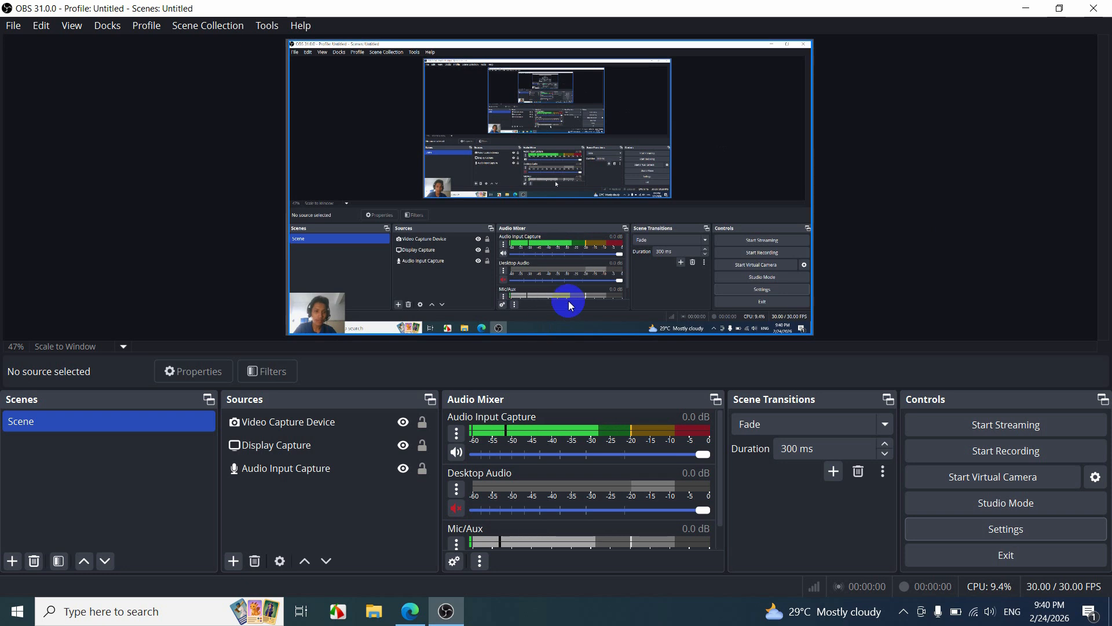
Hide the Video Capture Device source so the webcam is left out of the scene.
left_click(325, 466)
left_click(312, 443)
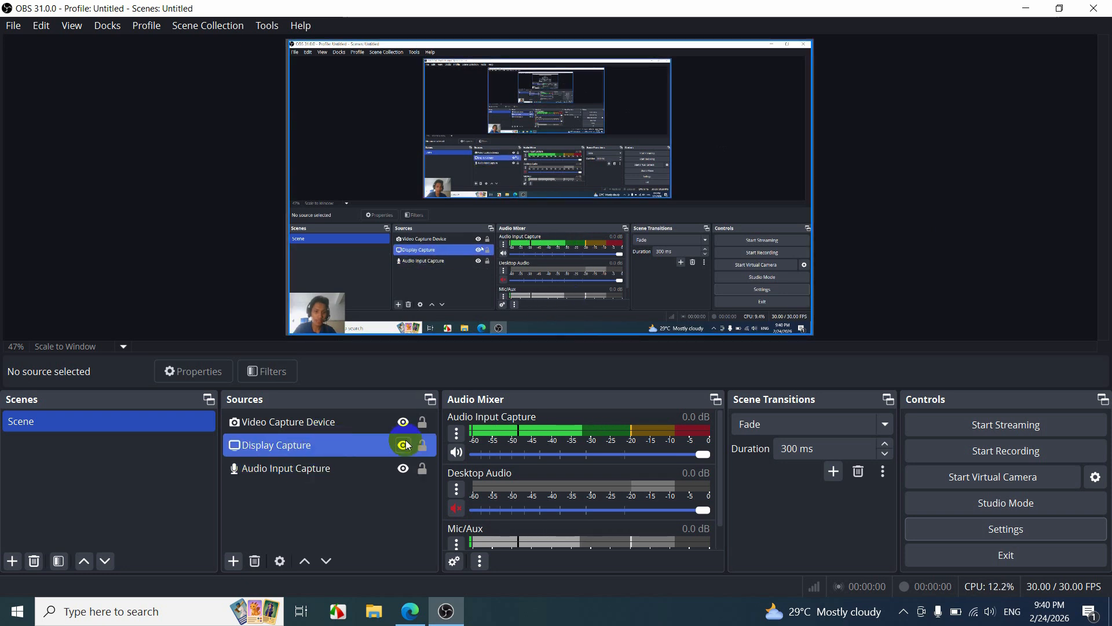
left_click(396, 424)
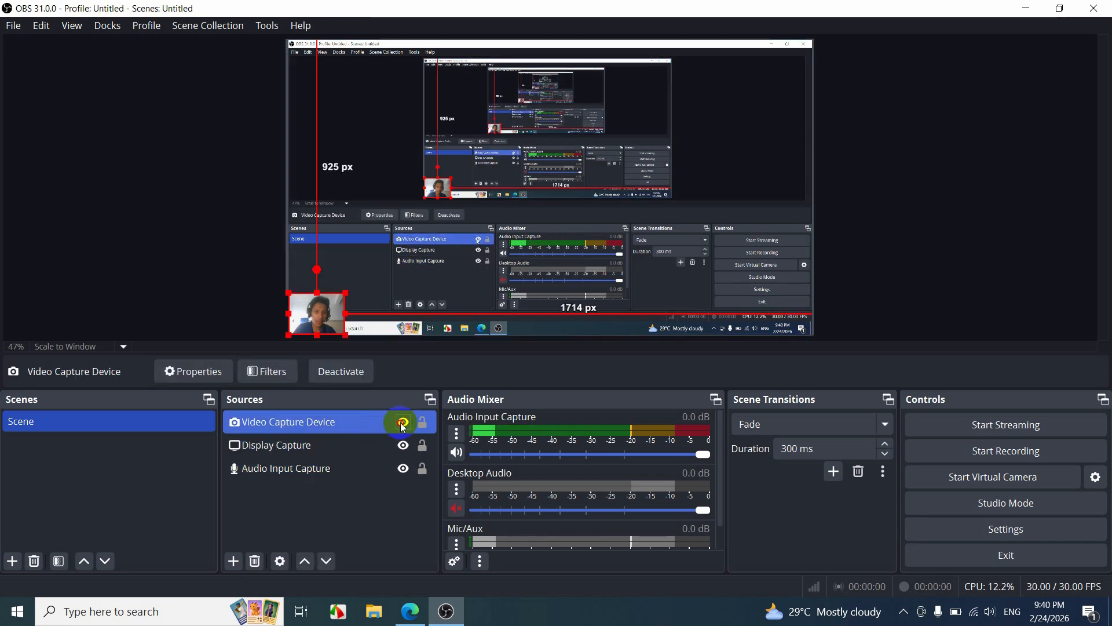
left_click(401, 424)
left_click(823, 272)
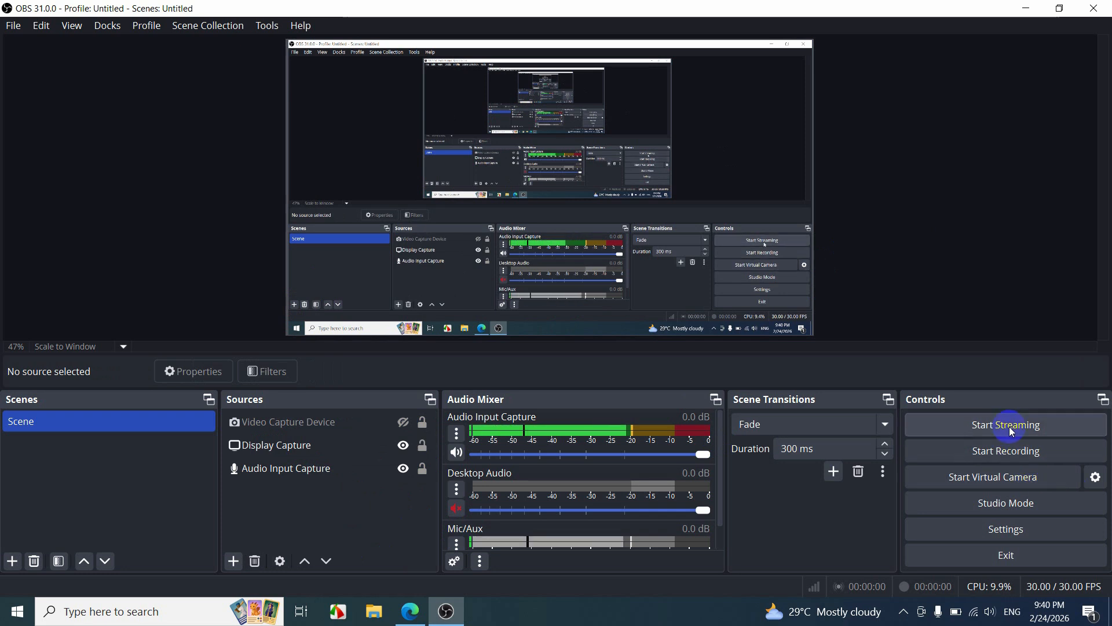
Start a recording, minimize the recorder window and refresh the desktop.
left_click(1011, 452)
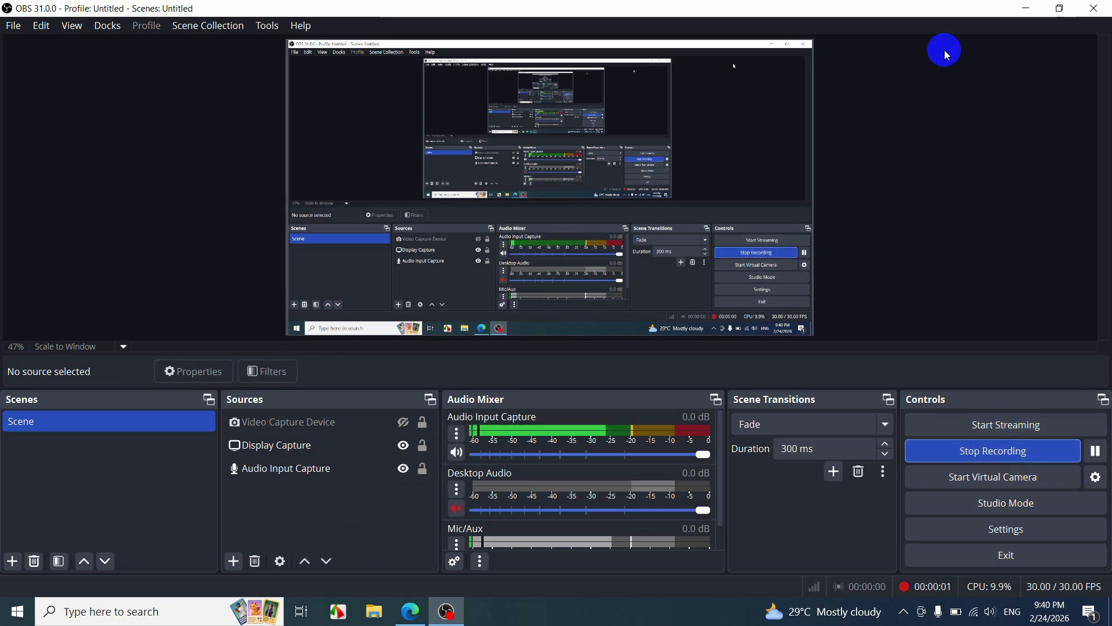
left_click(1026, 8)
right_click(305, 76)
left_click(333, 119)
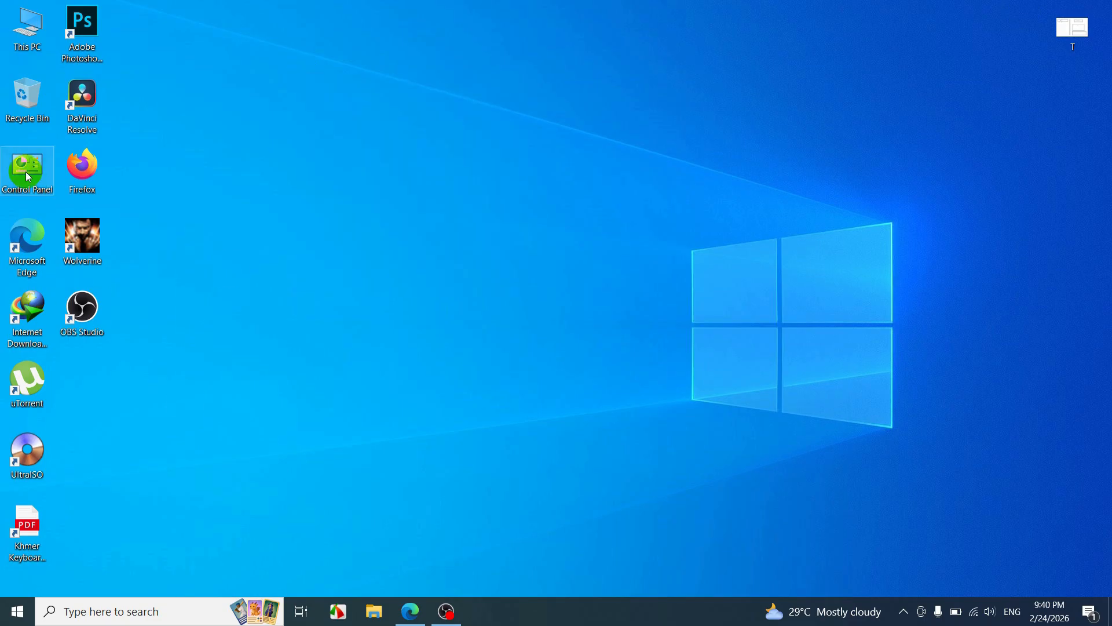
Switch to Microsoft Edge and look through the Bing search results for obs studio.
left_click(410, 611)
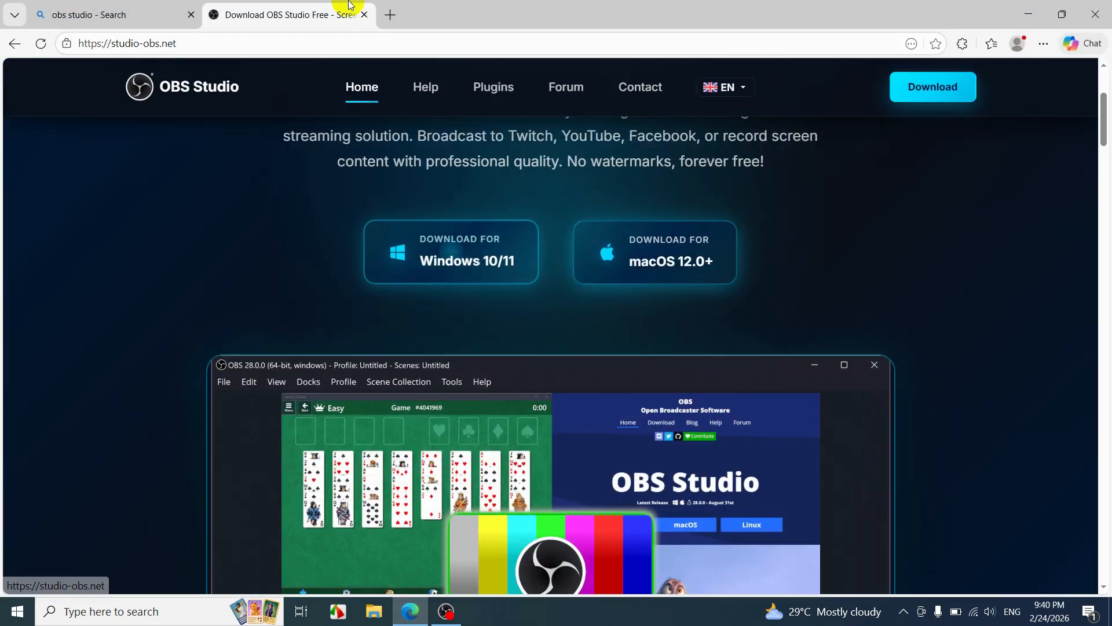
left_click(125, 15)
scroll(387, 206, "down", 10)
scroll(356, 155, "up", 15)
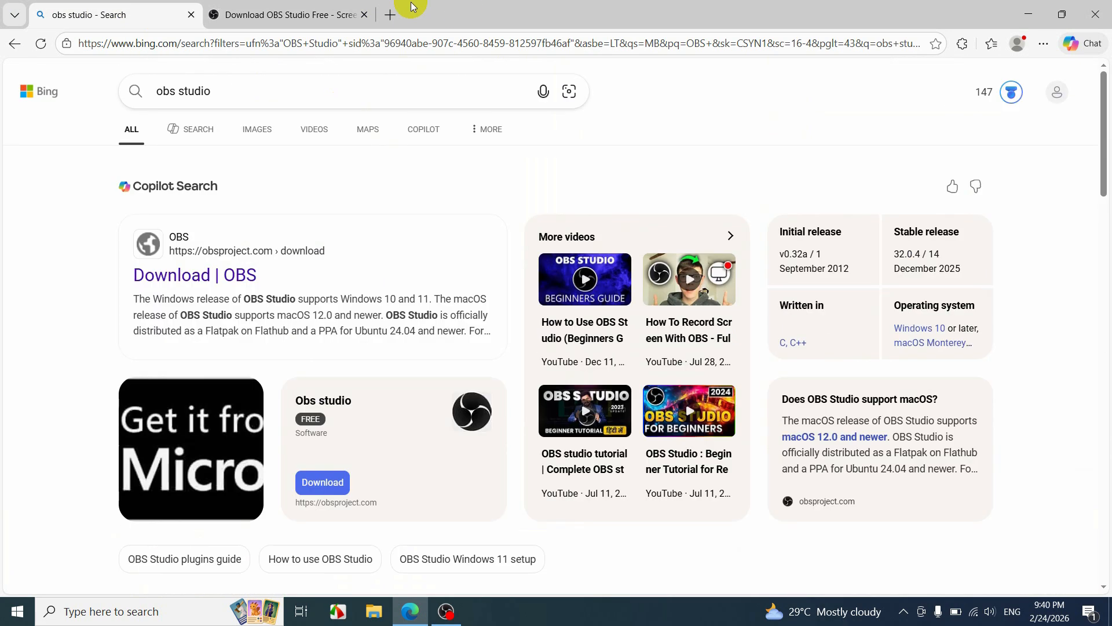
Open the Get Into PC website (getintopc.com) in a new browser tab.
left_click(388, 15)
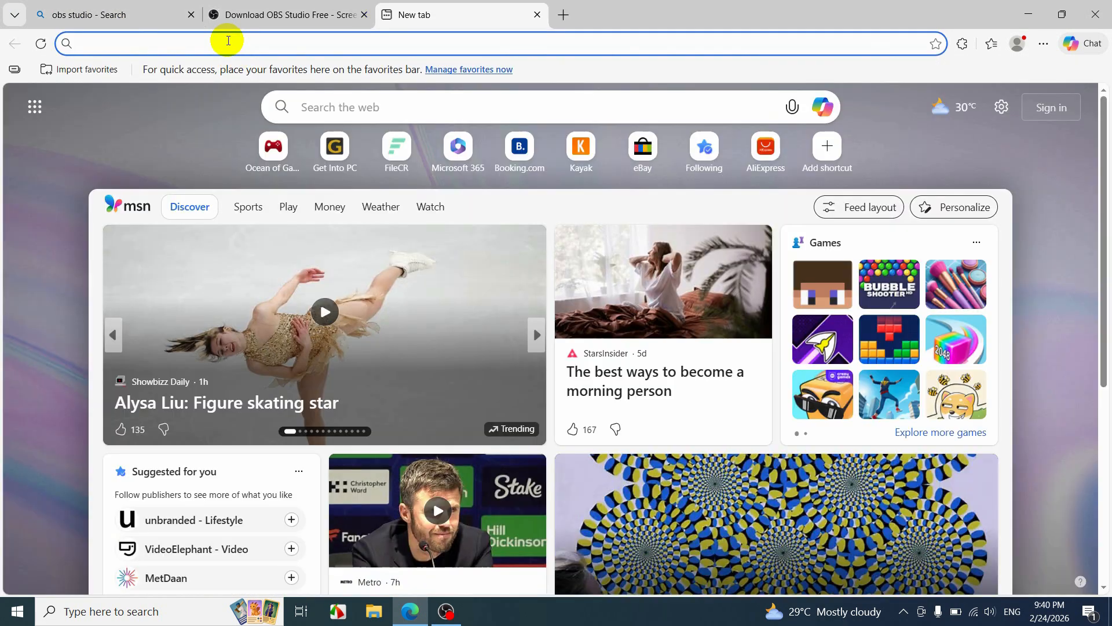
type("get")
key("Right")
key("Return")
Look through the 3D CAD category page of the Get Into PC site and minimize the browser.
left_click(445, 204)
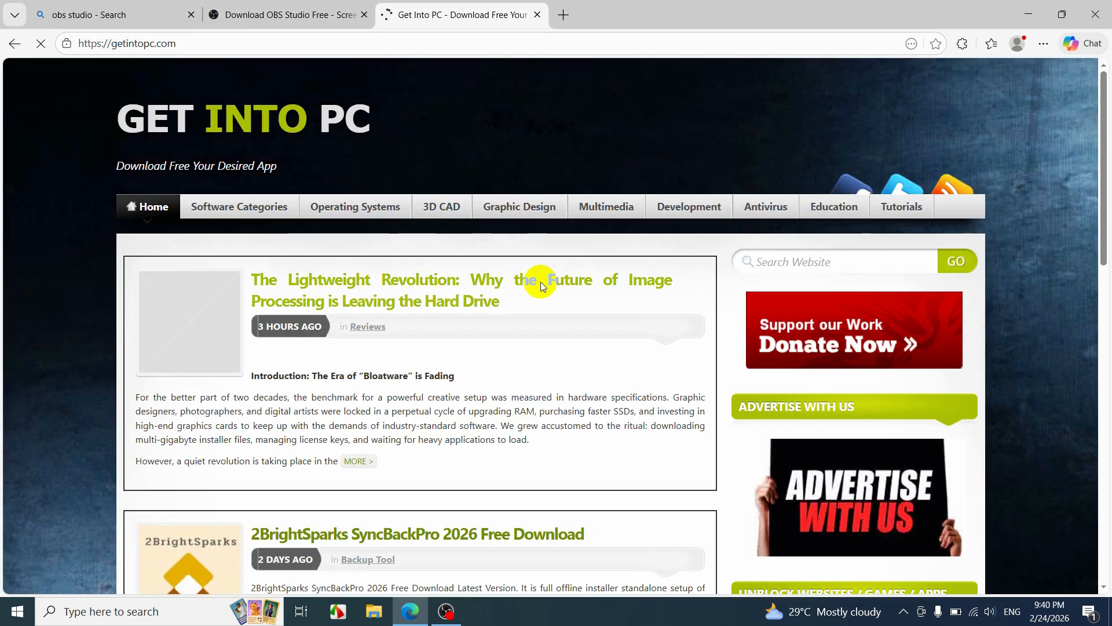
scroll(506, 306, "down", 1)
scroll(506, 301, "down", 10)
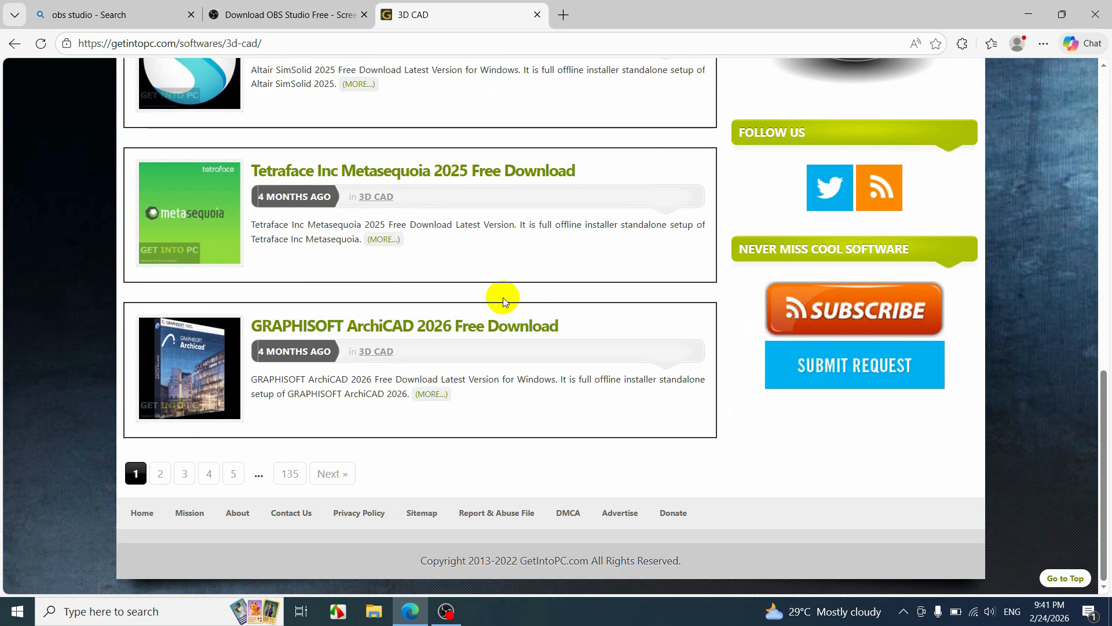
scroll(502, 297, "up", 12)
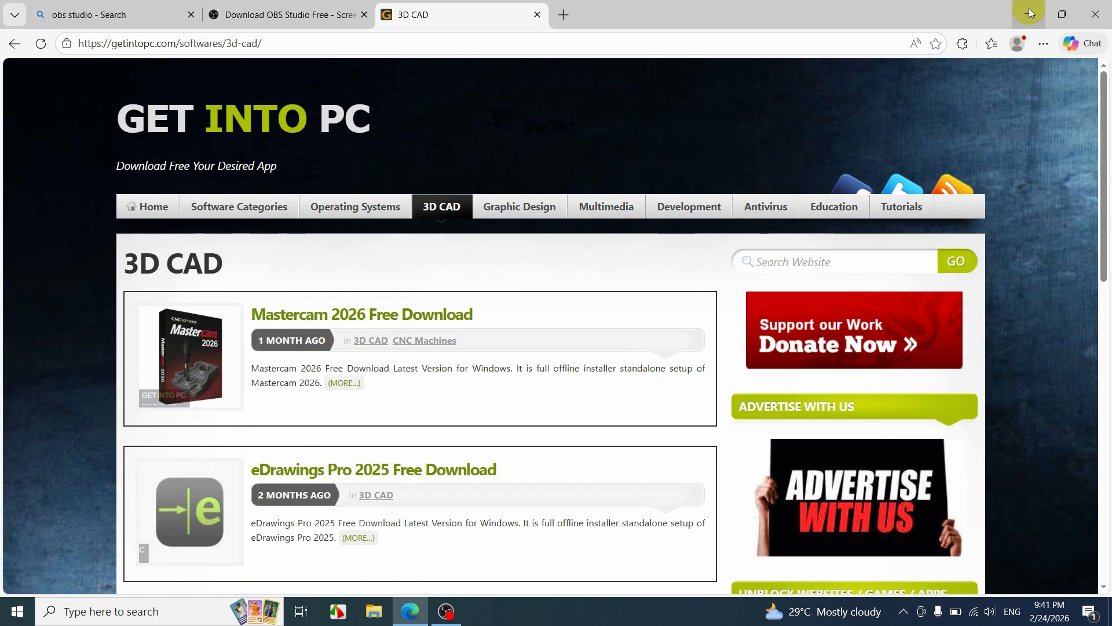
left_click(1029, 12)
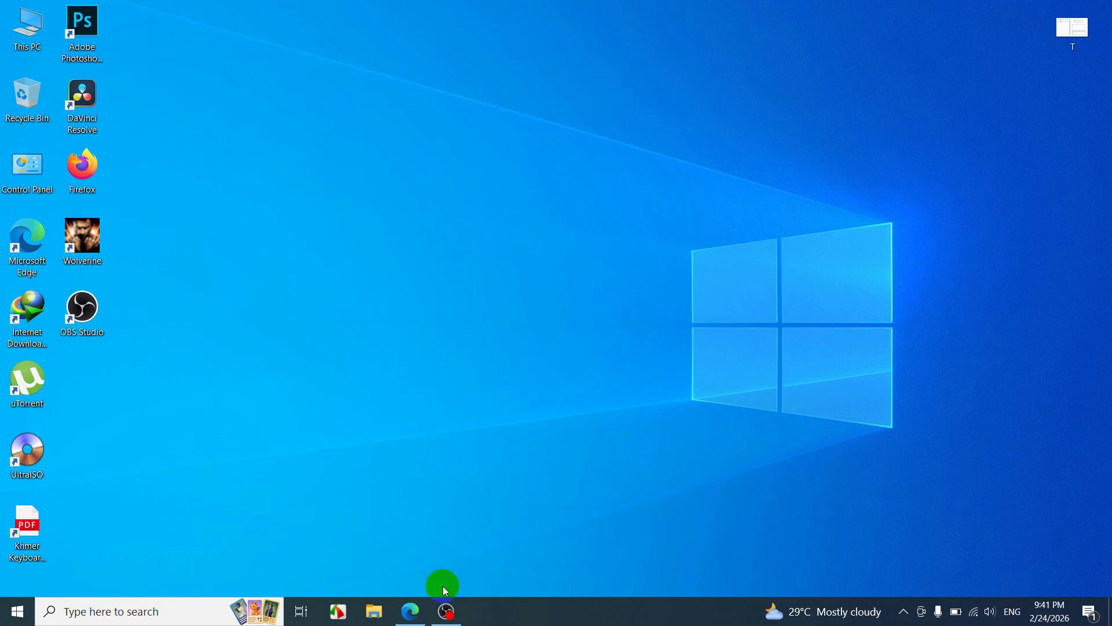
Switch back to OBS Studio, stop the recording and close the program.
left_click(446, 611)
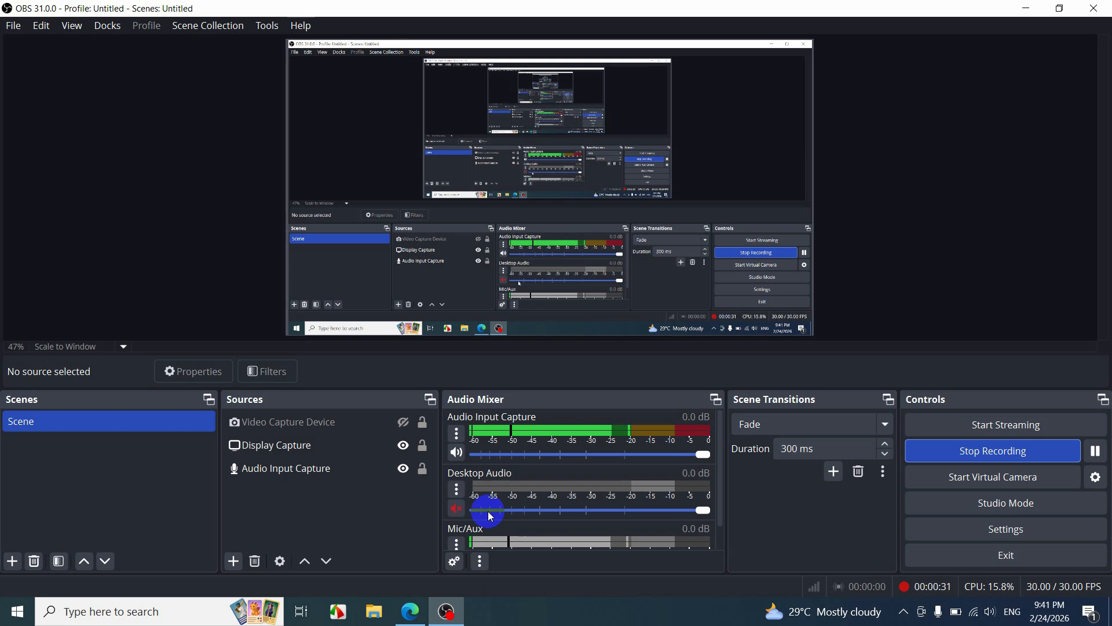
left_click(1008, 457)
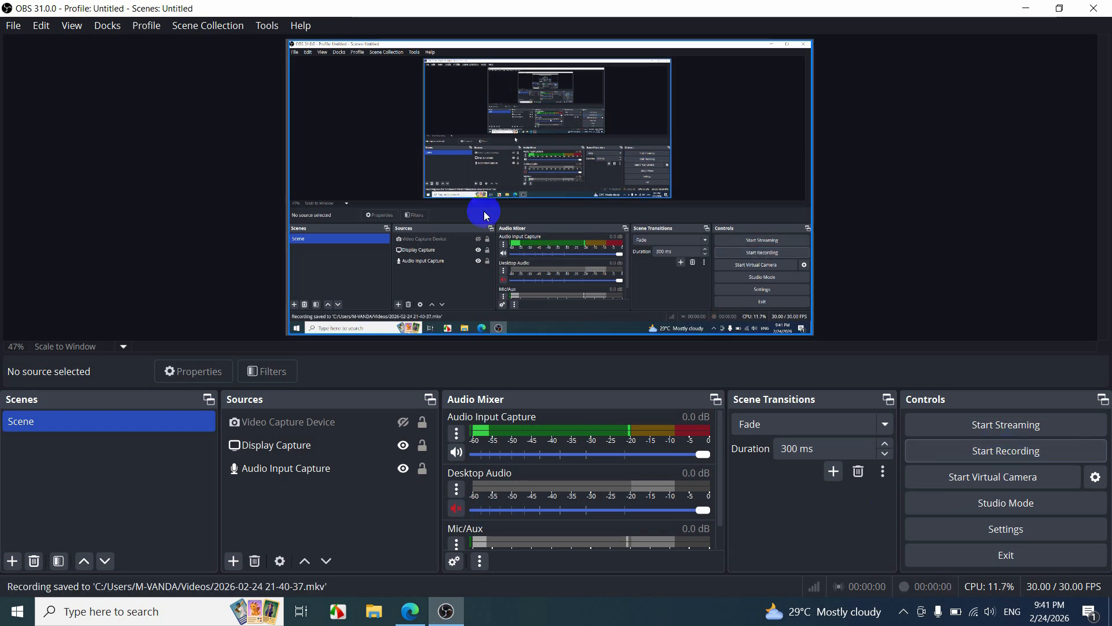
left_click(1095, 7)
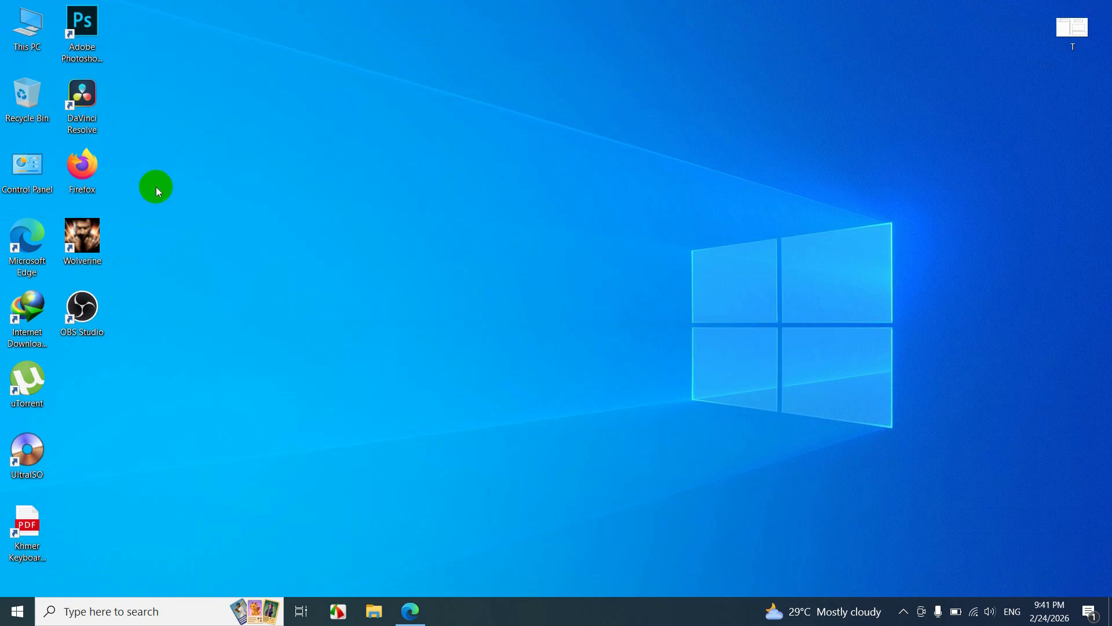
left_click(375, 613)
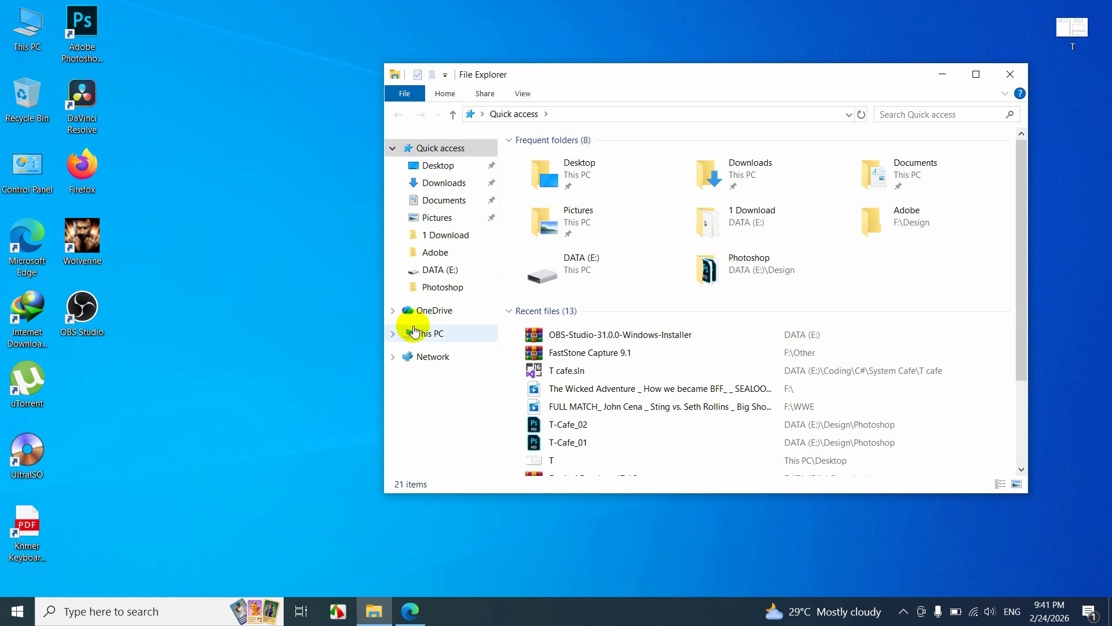
left_click(394, 333)
left_click(428, 409)
left_click(703, 185)
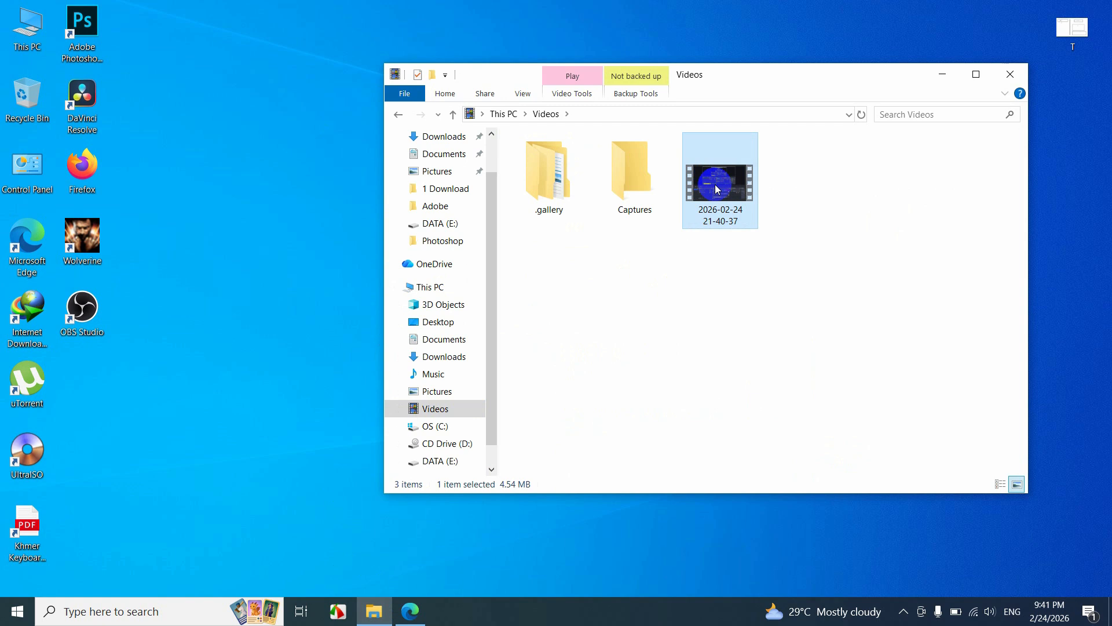
Play back the selected recording with Media Player in a maximized window, pausing partway before closing the player.
double_click(718, 184)
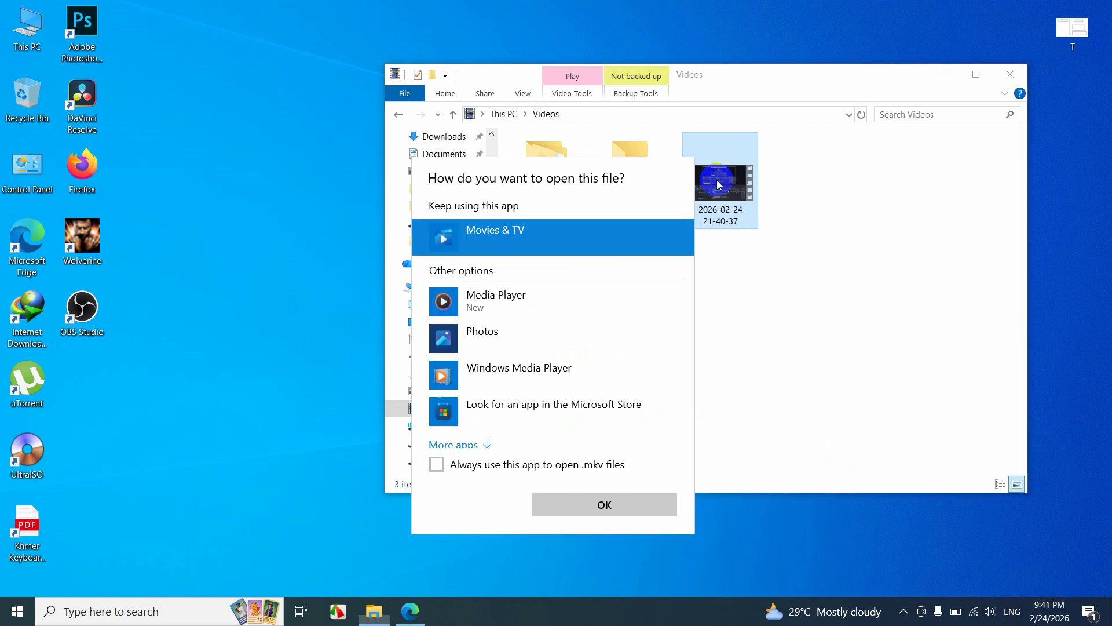
left_click(501, 304)
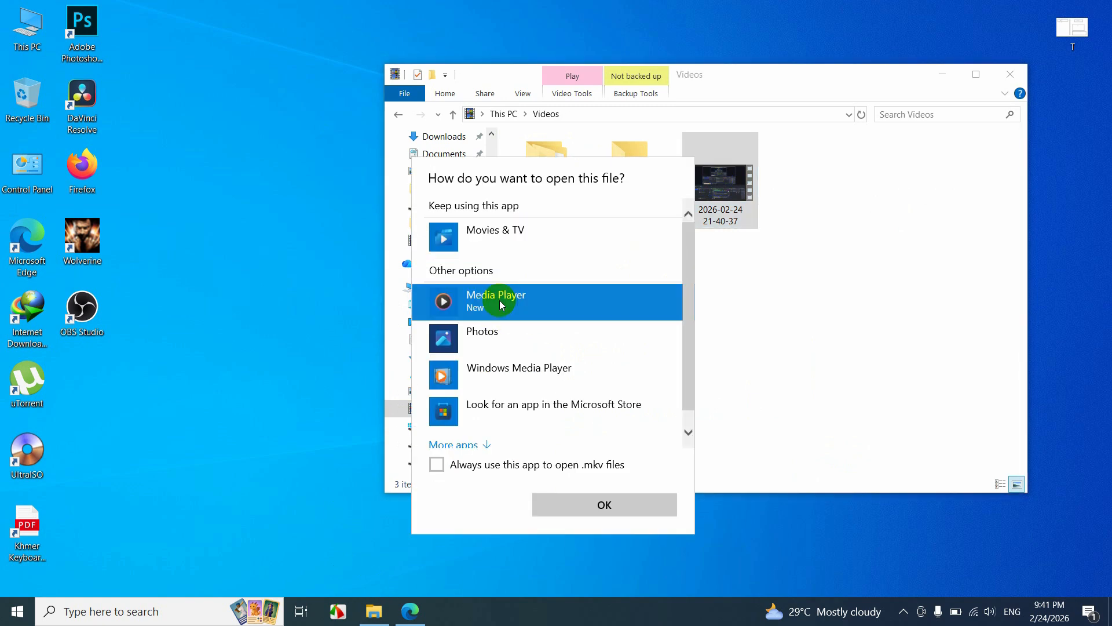
left_click(561, 503)
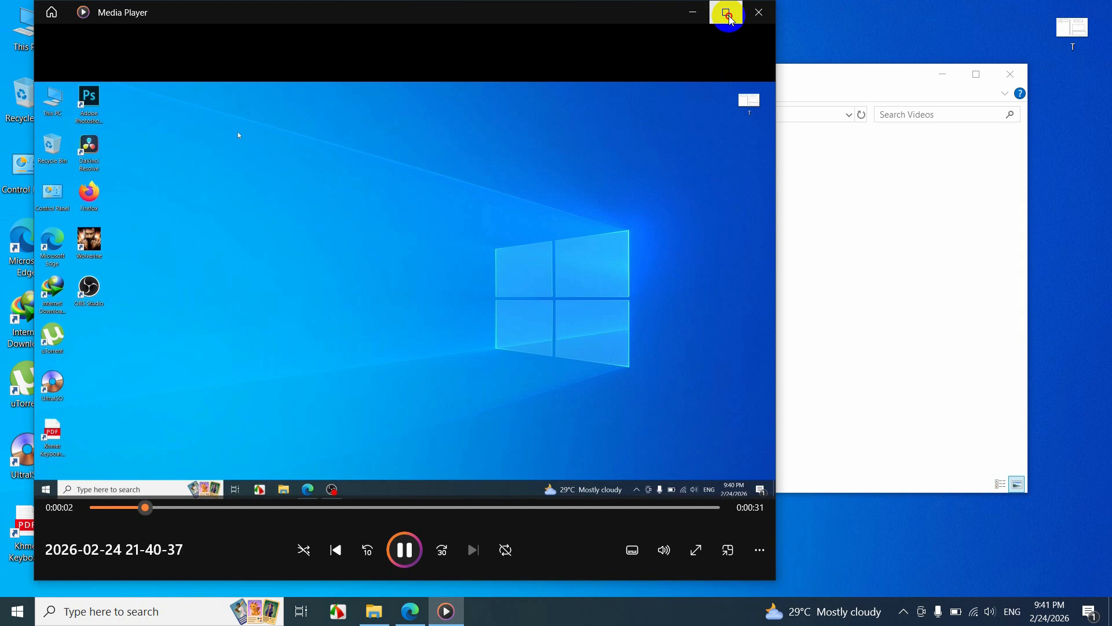
left_click(725, 13)
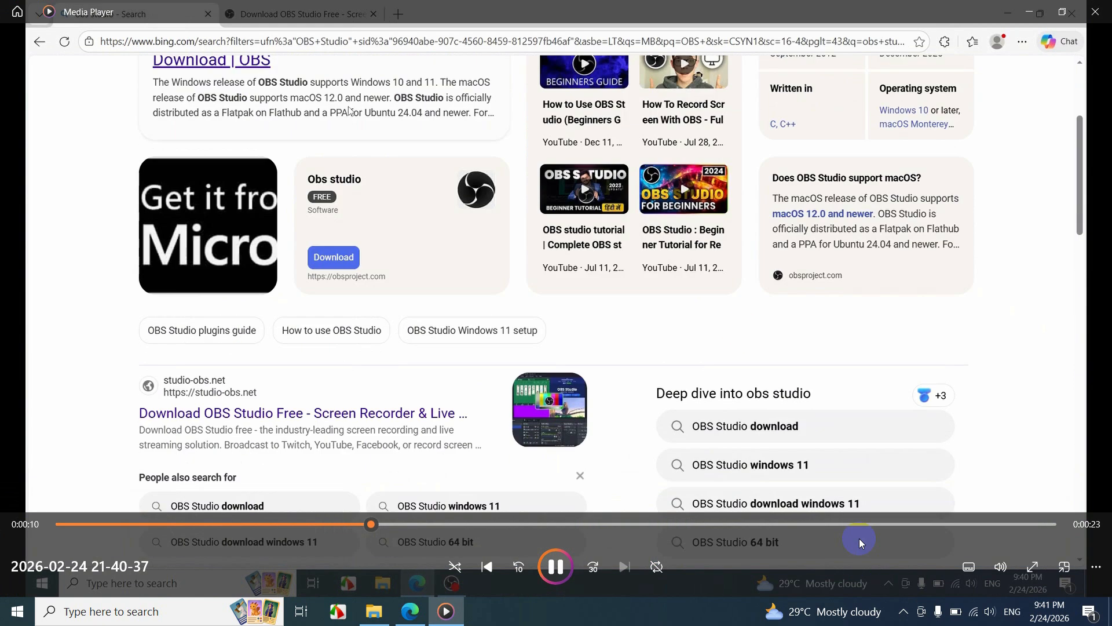
left_click(548, 551)
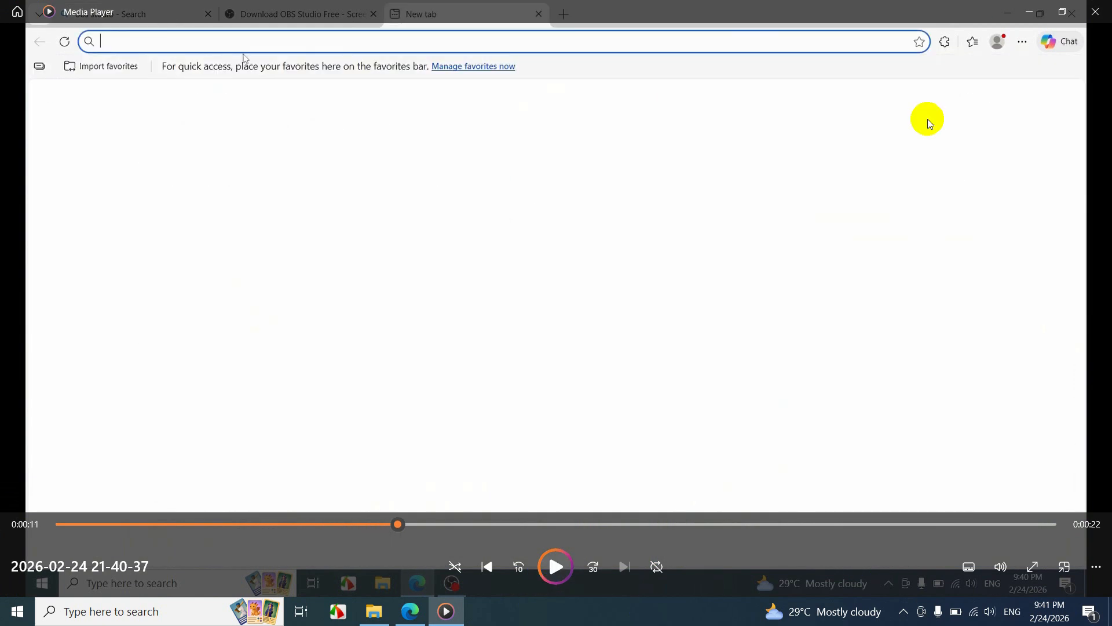
left_click(1096, 12)
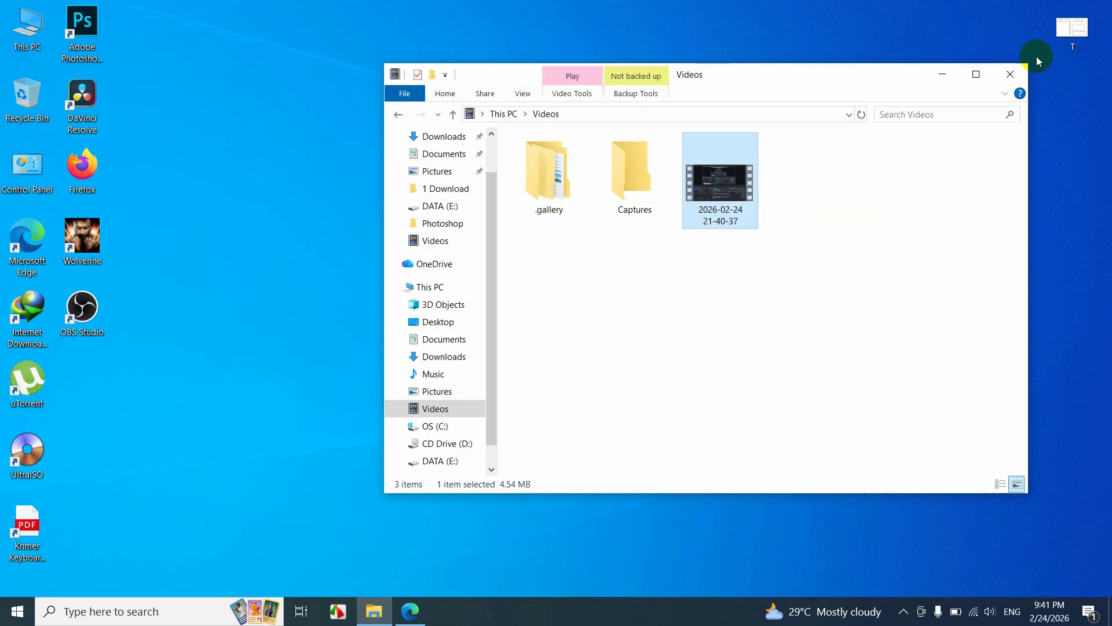
Rename the recording in the Videos folder as Testing 1.
left_click(712, 216)
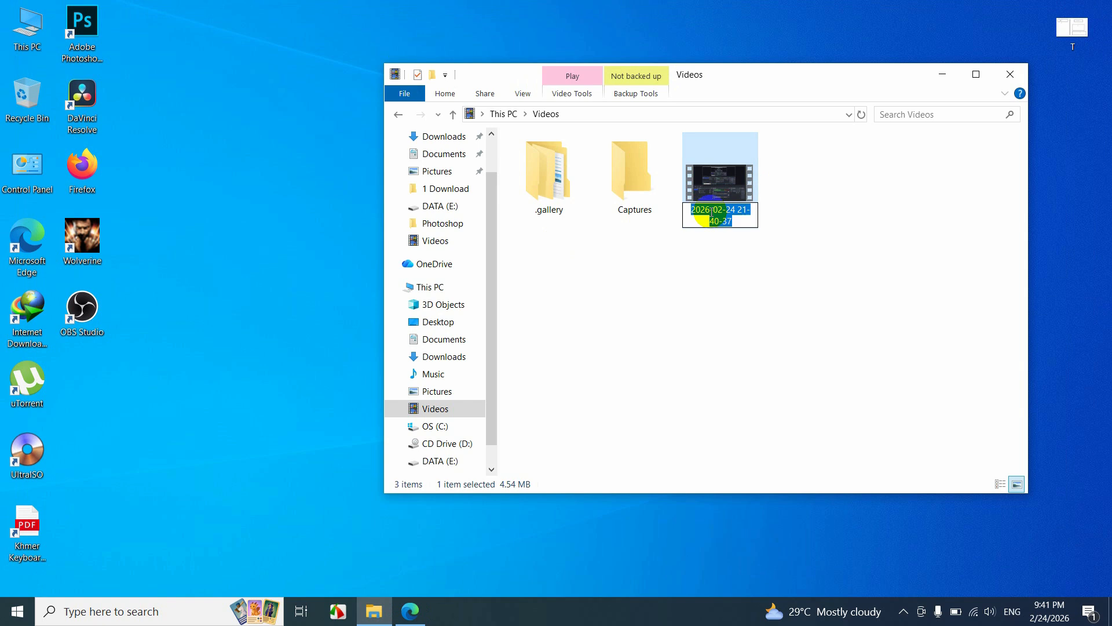
type("Testing 1")
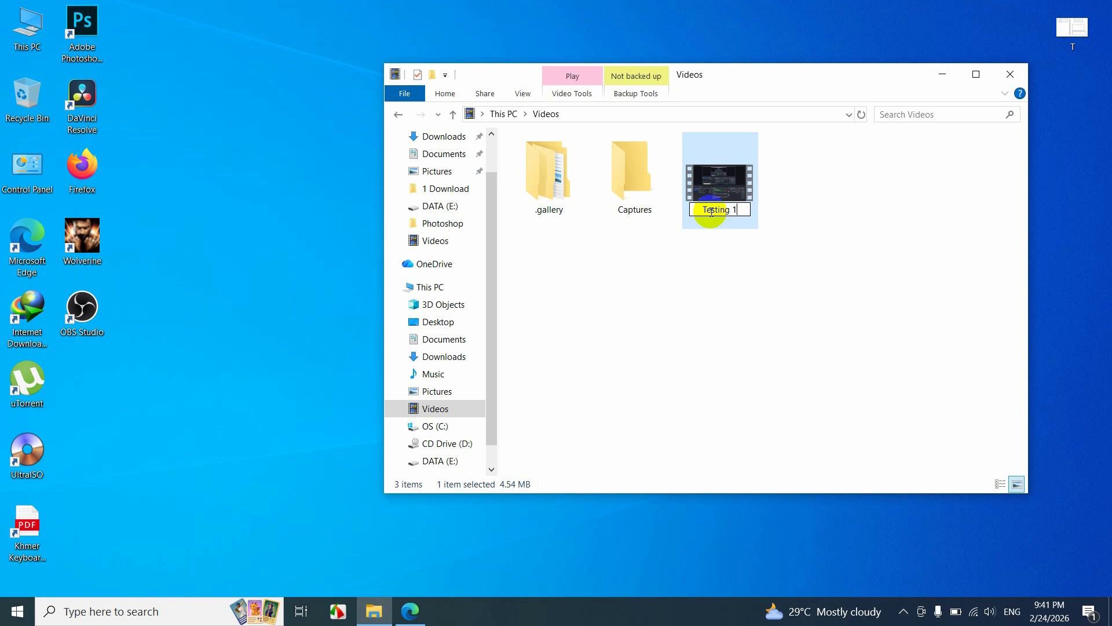
key("Return")
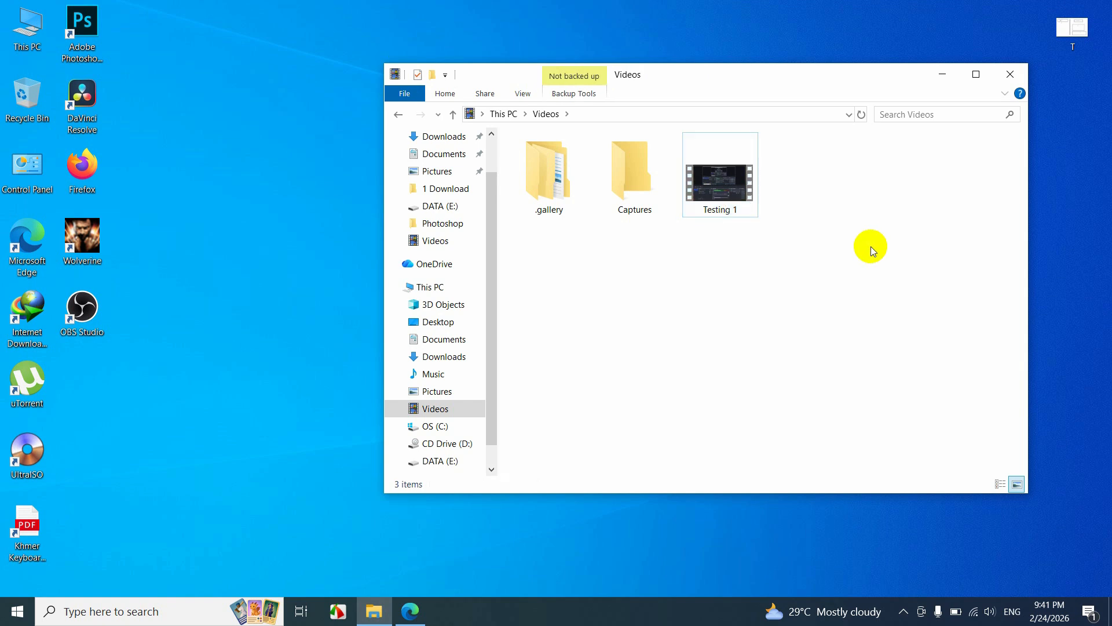
Open the Testing 1 video in the default player, and close both the player and File Explorer.
double_click(726, 165)
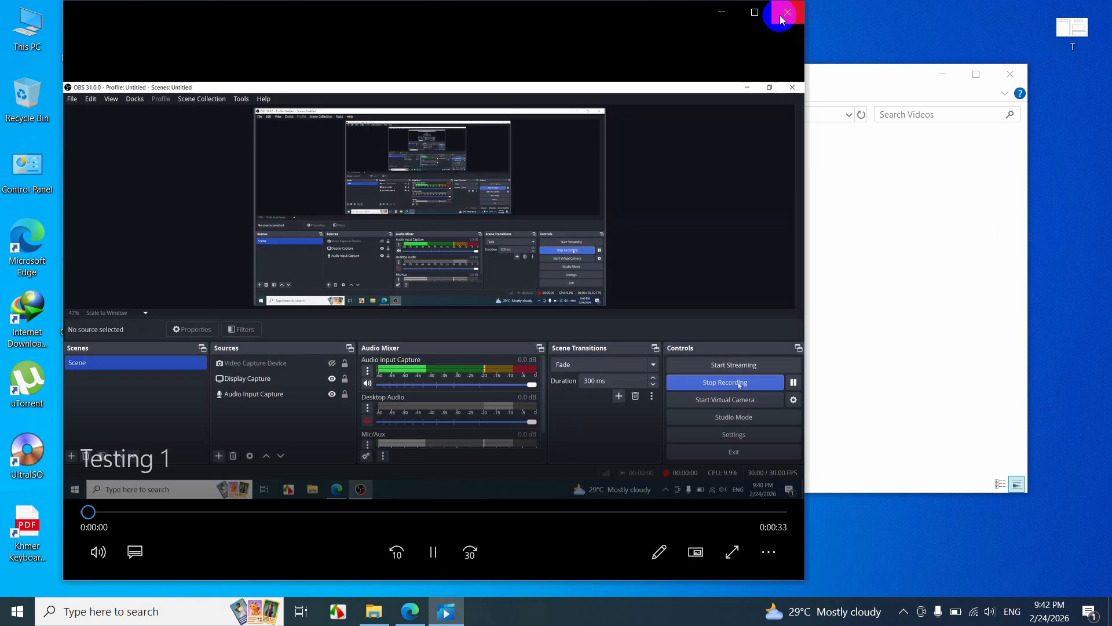
left_click(783, 16)
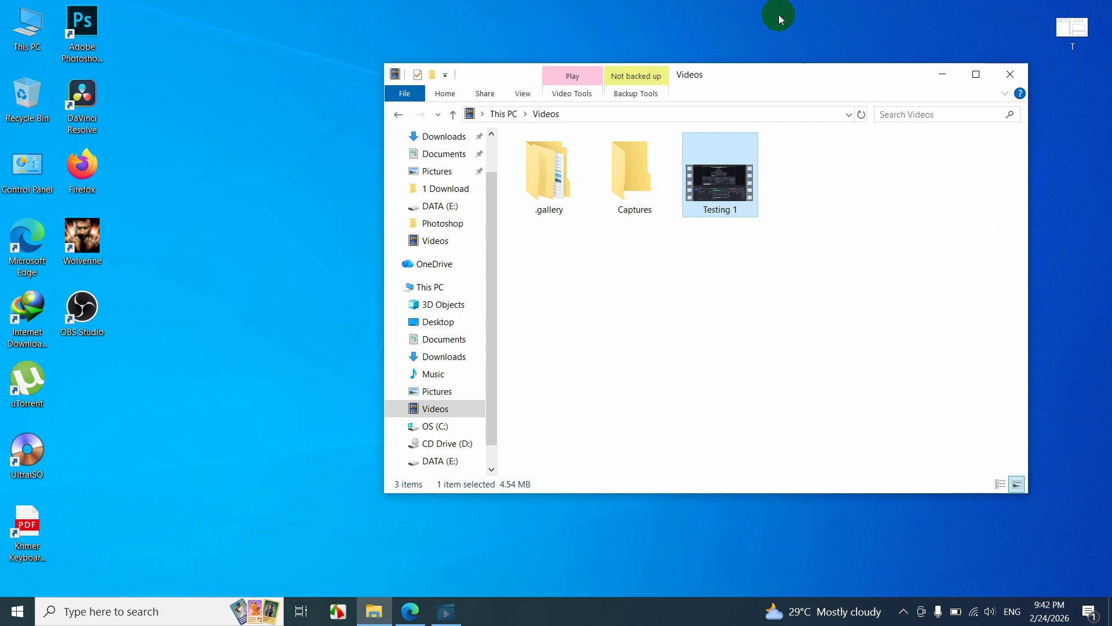
left_click(1010, 76)
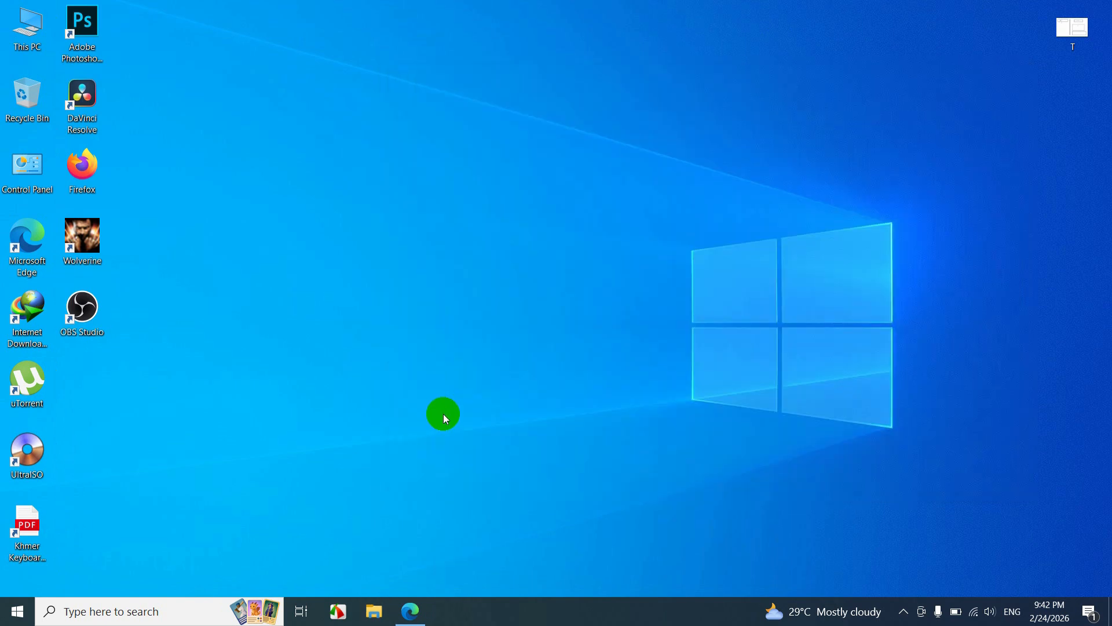